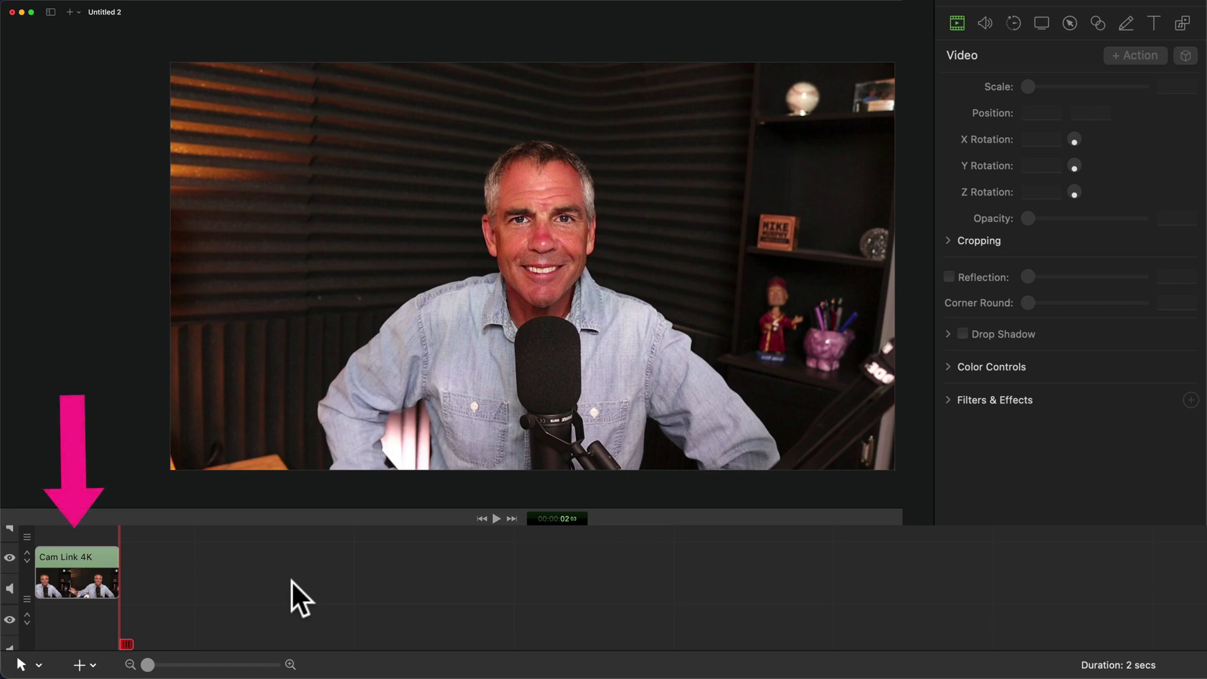
Add the Vintage colour effect from Filters & Effects to the Cam Link 4K clip
click(72, 567)
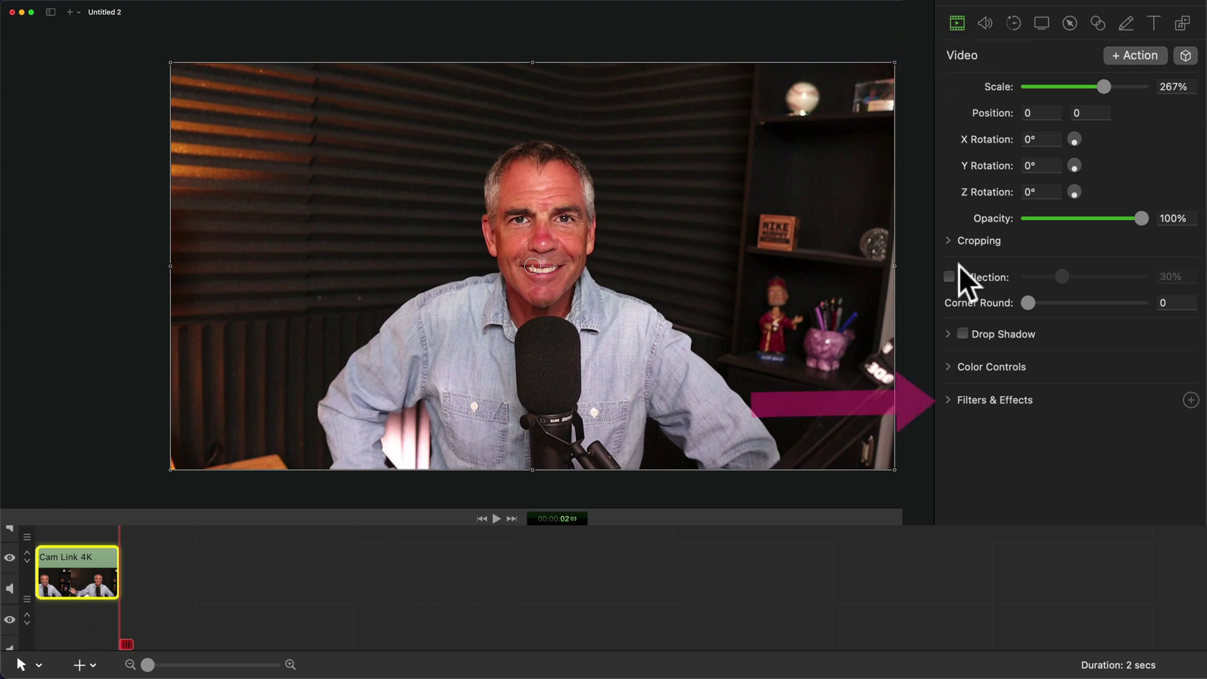
click(949, 401)
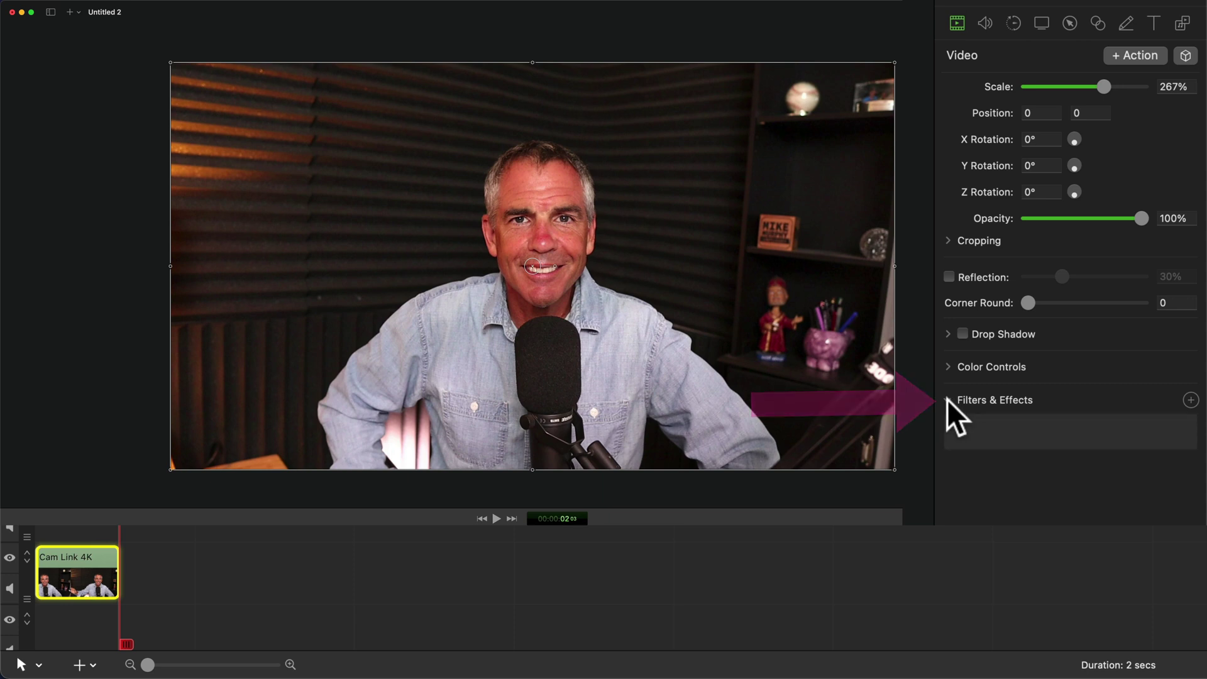
click(1190, 400)
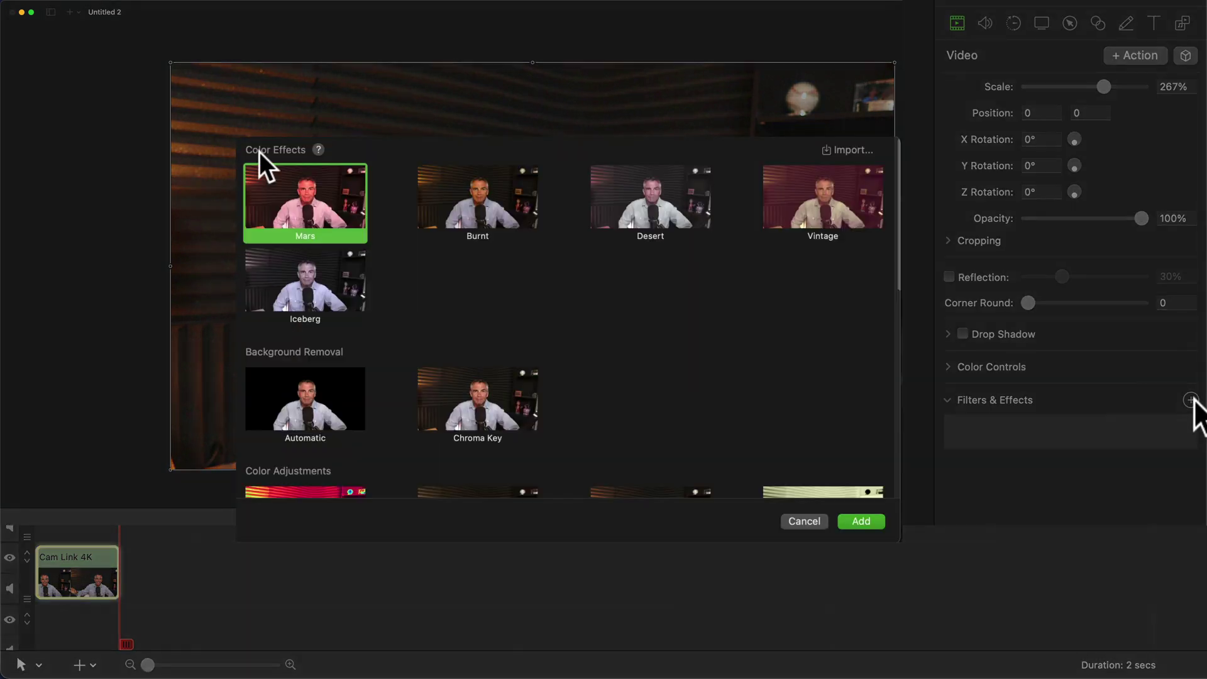
click(811, 199)
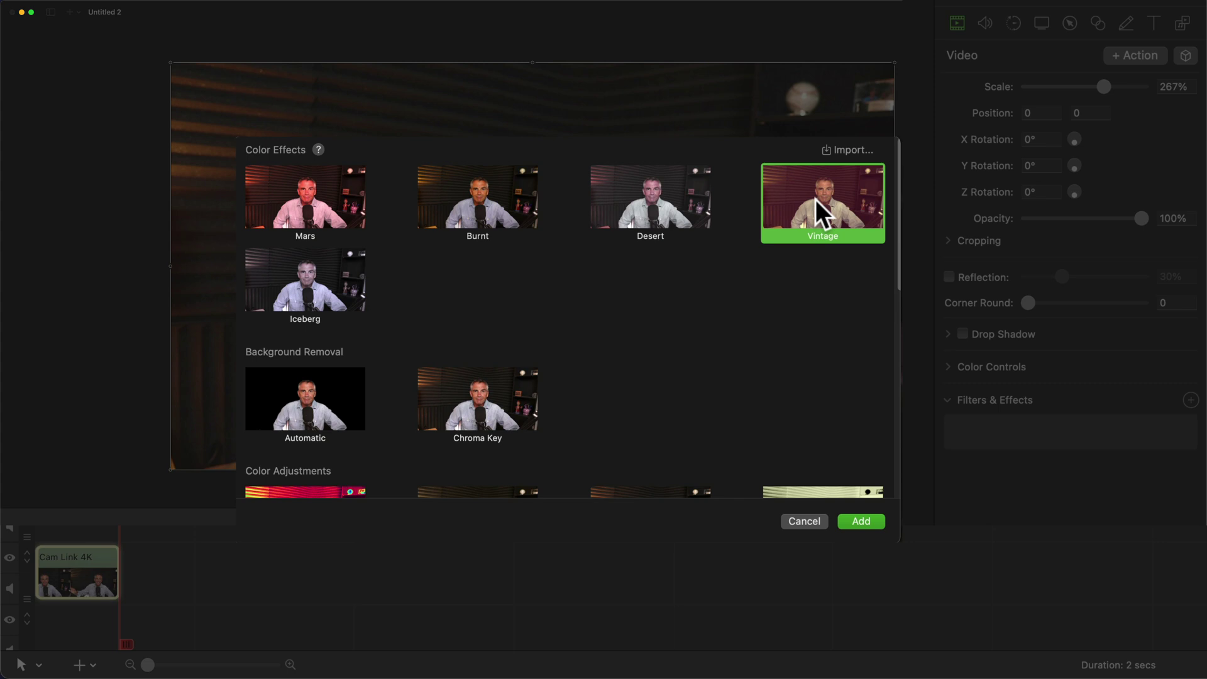
click(868, 520)
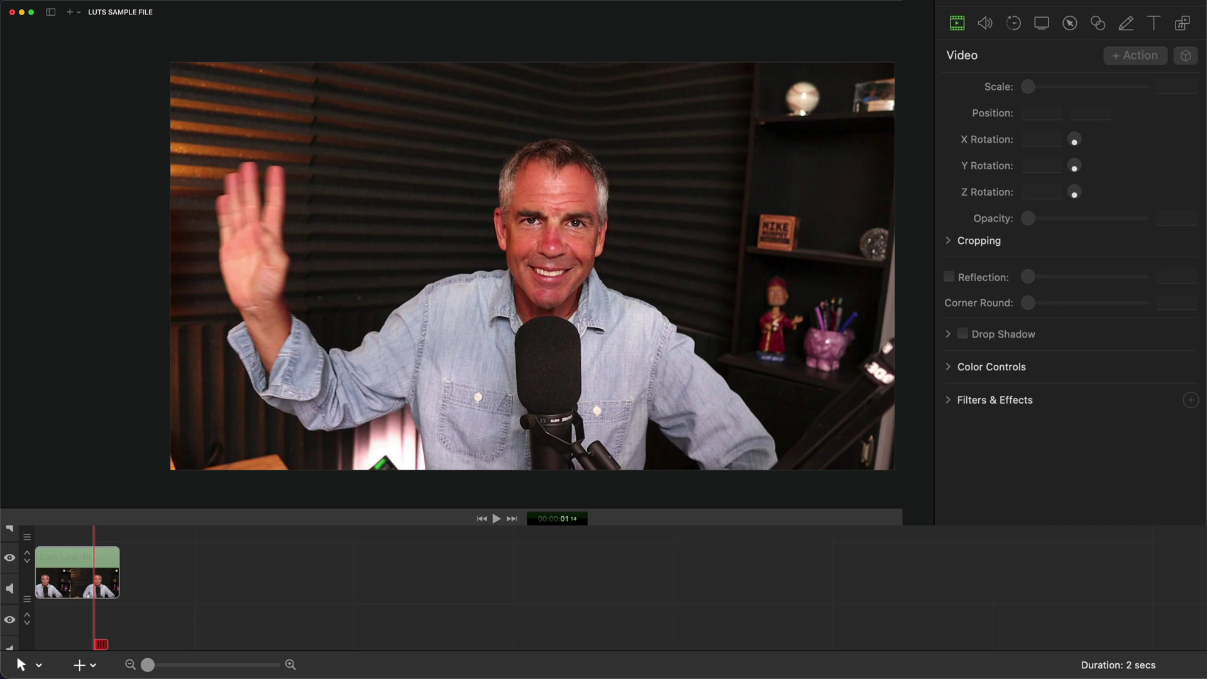
Select the waving webcam clip and open its Color Effects browser, picking Iceberg, then Mars
click(88, 577)
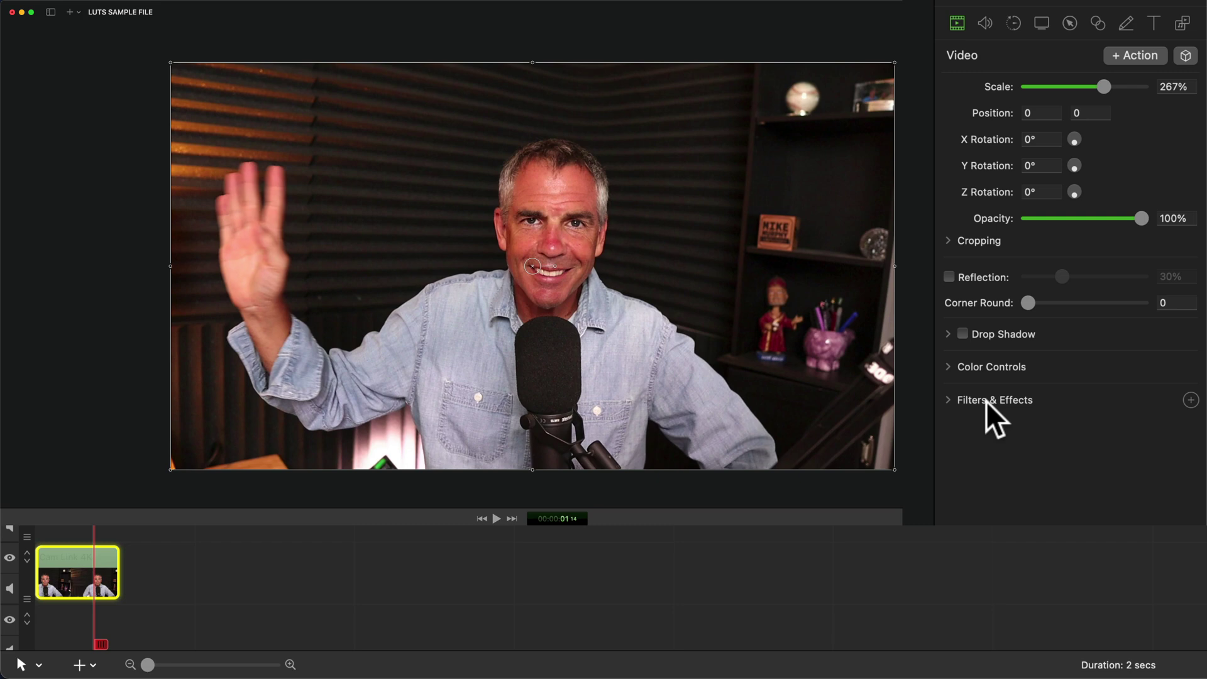
click(948, 399)
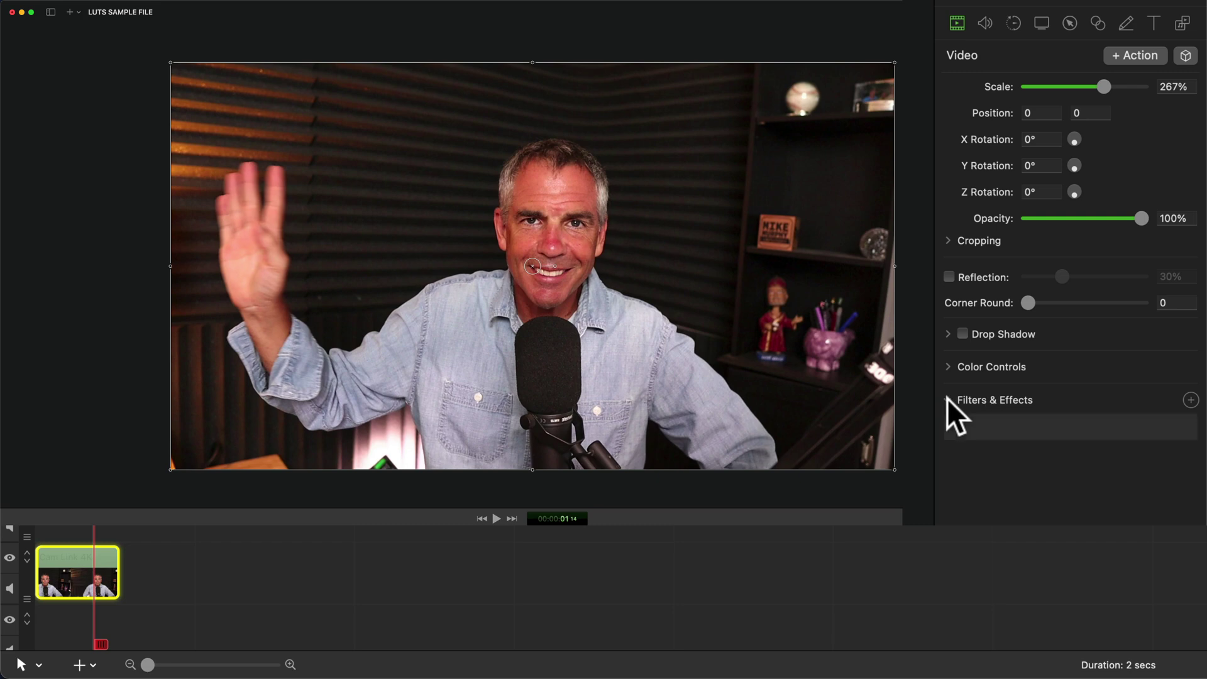
click(1190, 400)
click(472, 316)
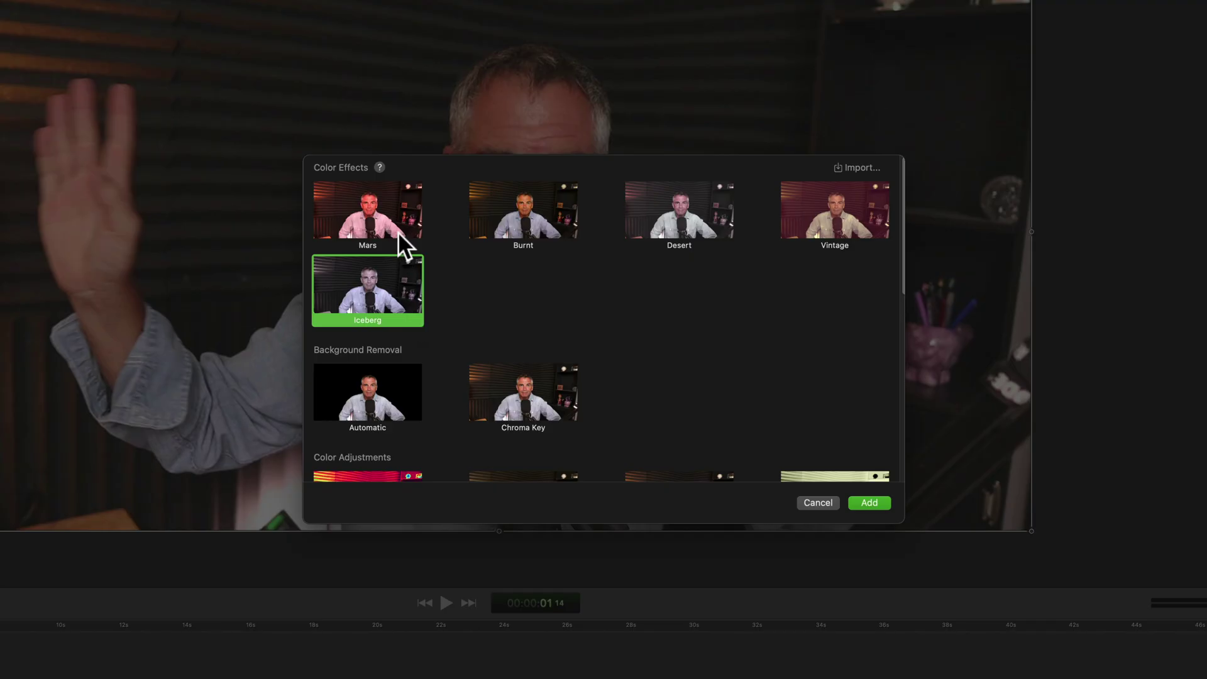
click(391, 196)
mouse_move(379, 167)
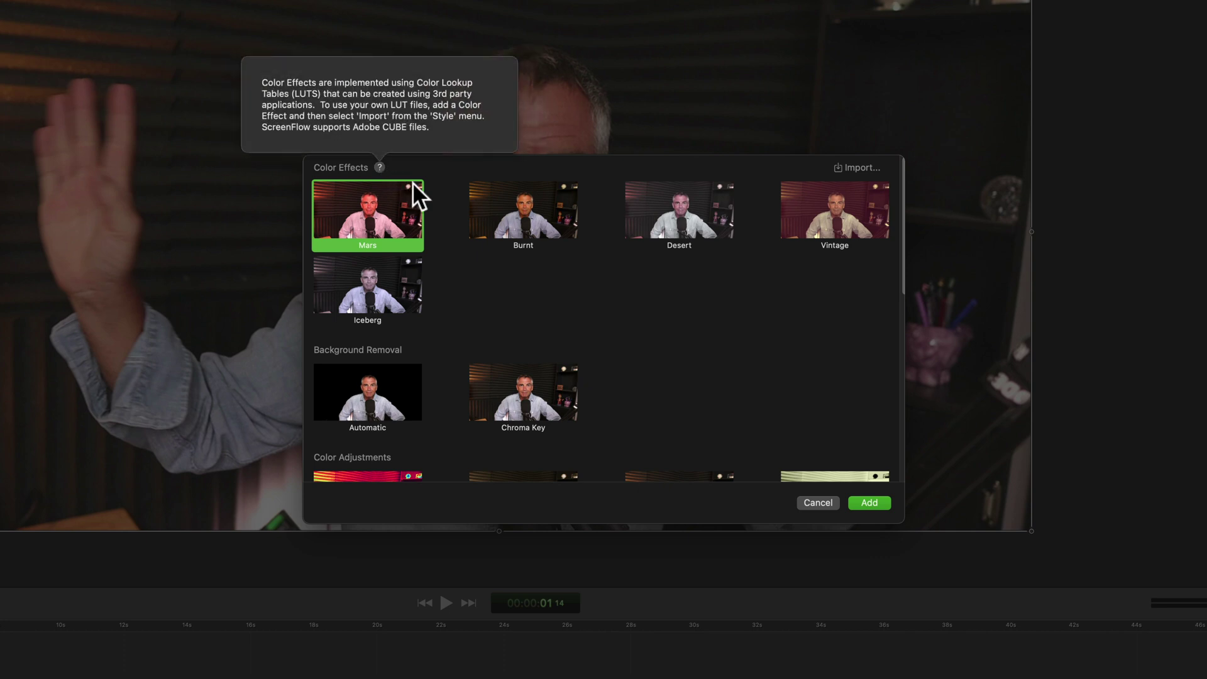
drag(244, 106, 492, 107)
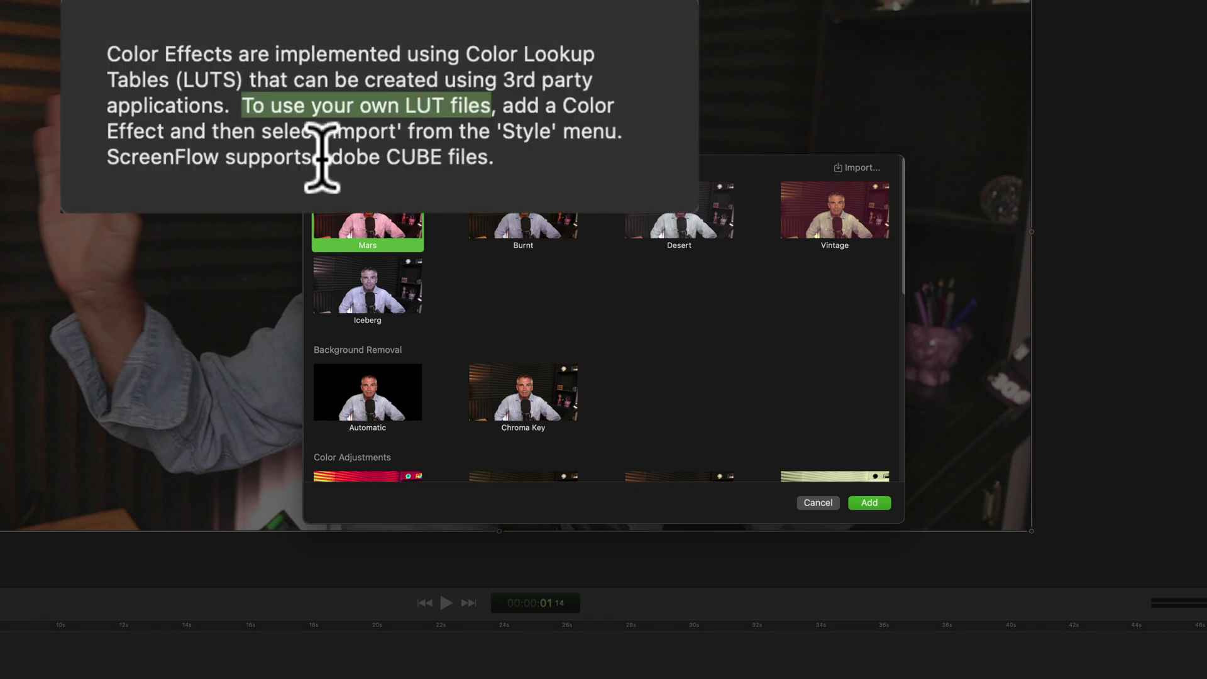
drag(320, 157, 499, 154)
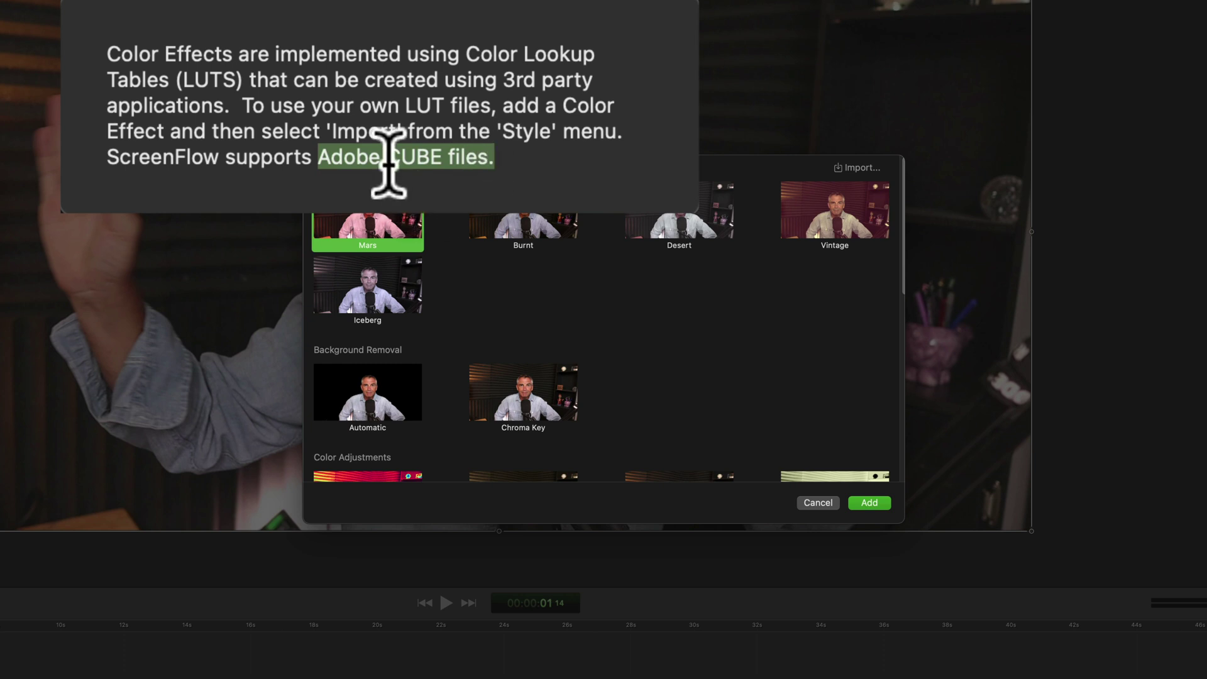
click(497, 154)
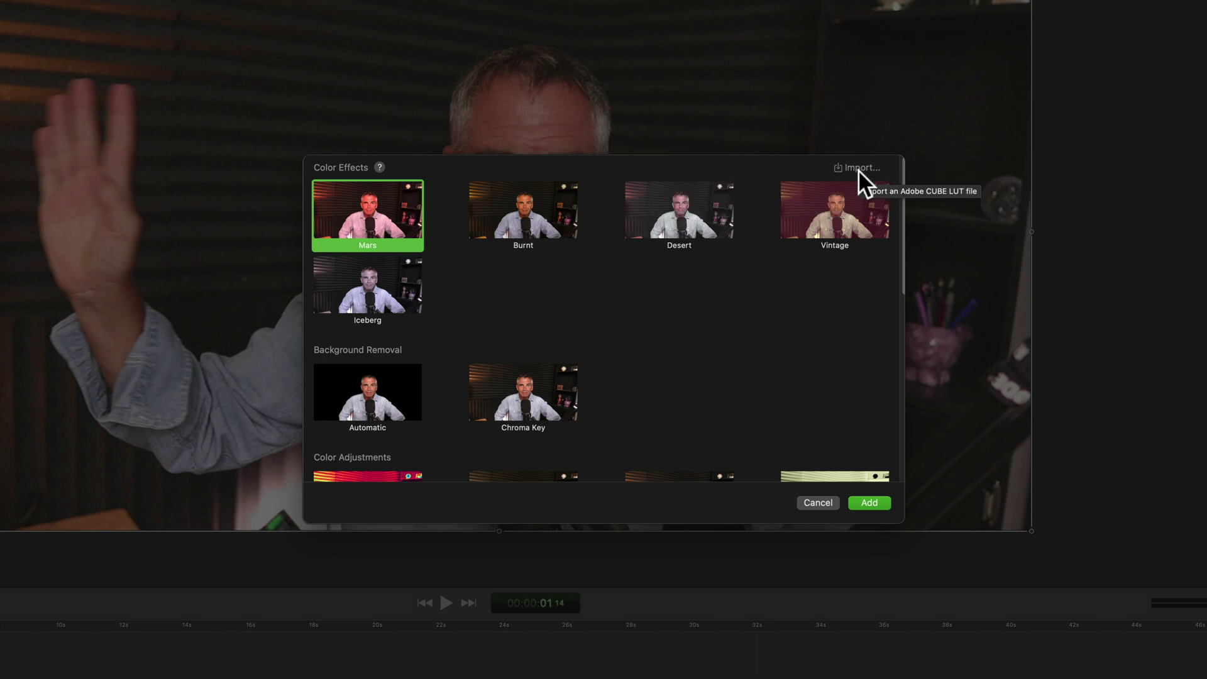
Import Old Noir.cube from the Desktop's Creative LUTs folder
click(858, 168)
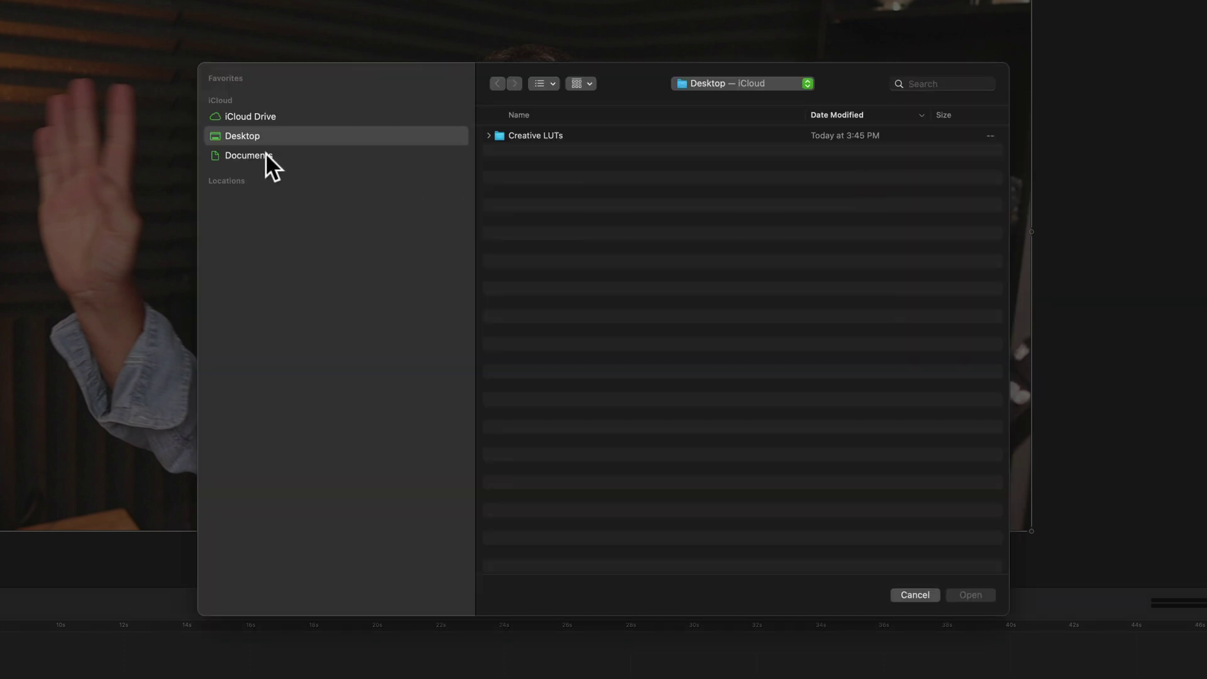
click(491, 135)
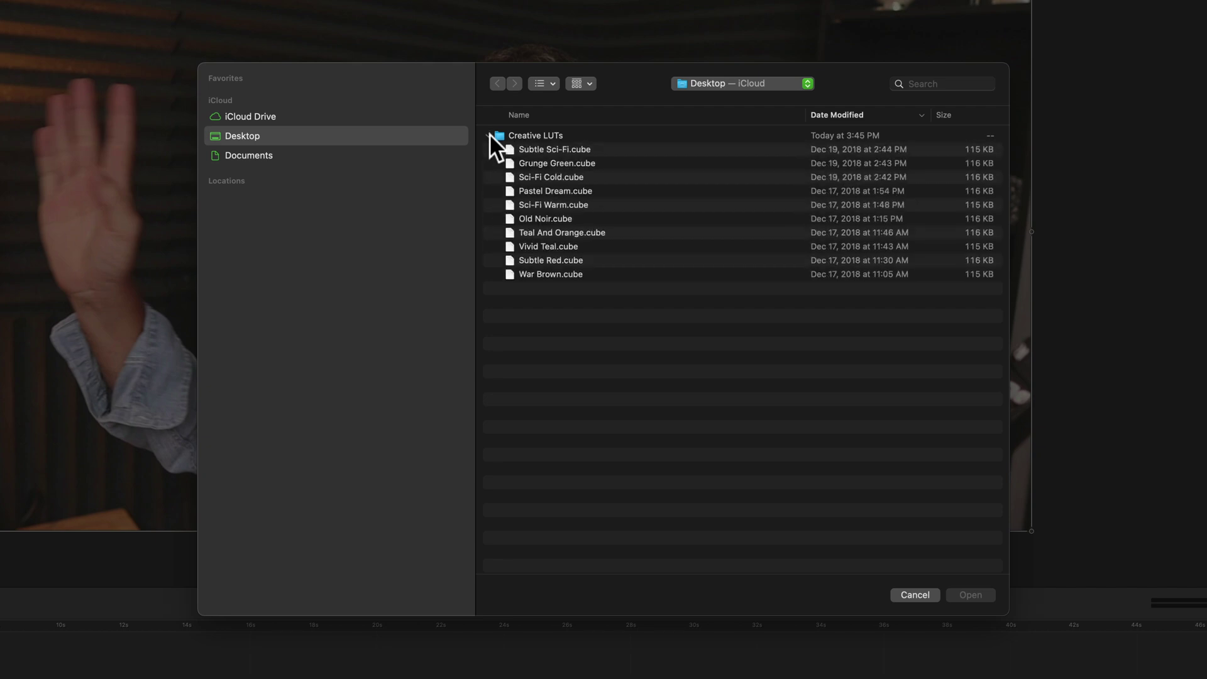
click(544, 218)
click(955, 591)
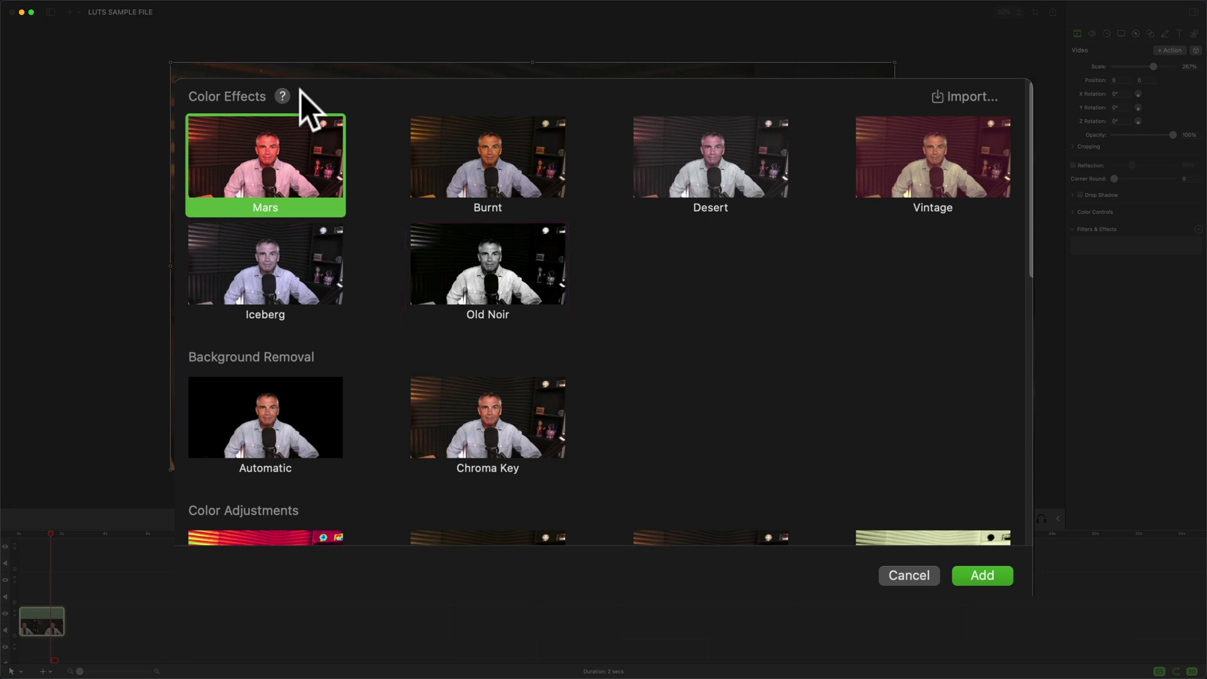
Add the imported Old Noir effect to the webcam clip, turning it black and white
click(479, 308)
click(977, 577)
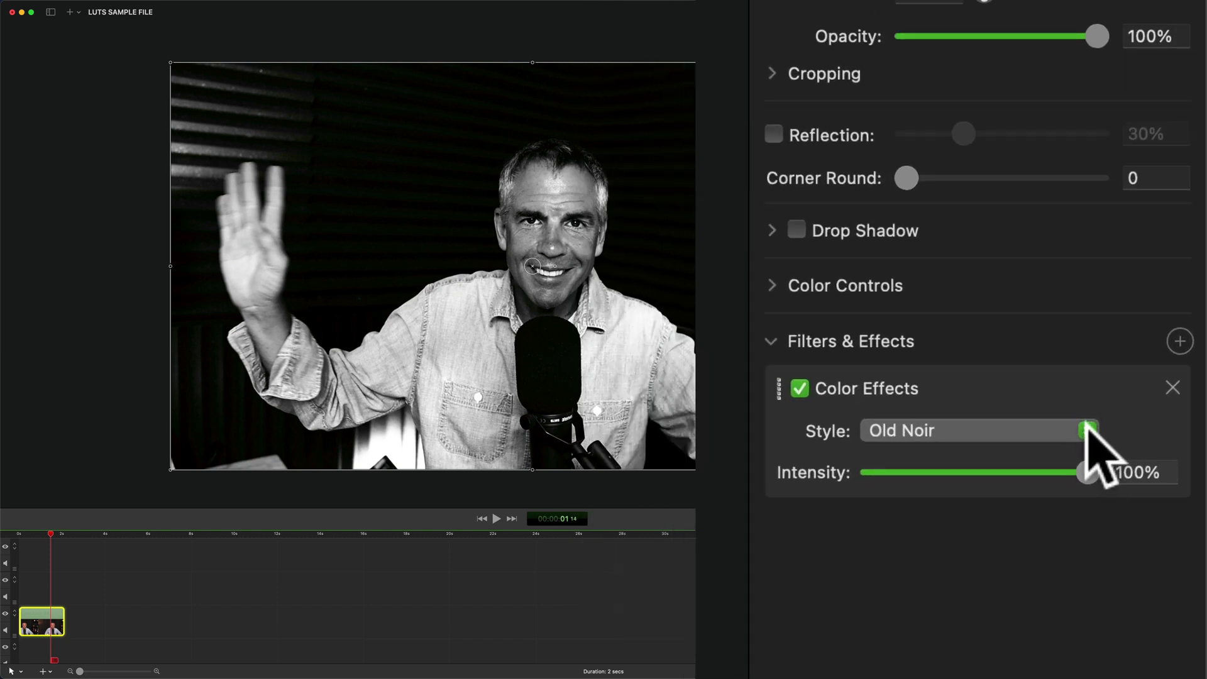
Try the Mars and then Burnt styles for the clip's colour effect
click(1090, 431)
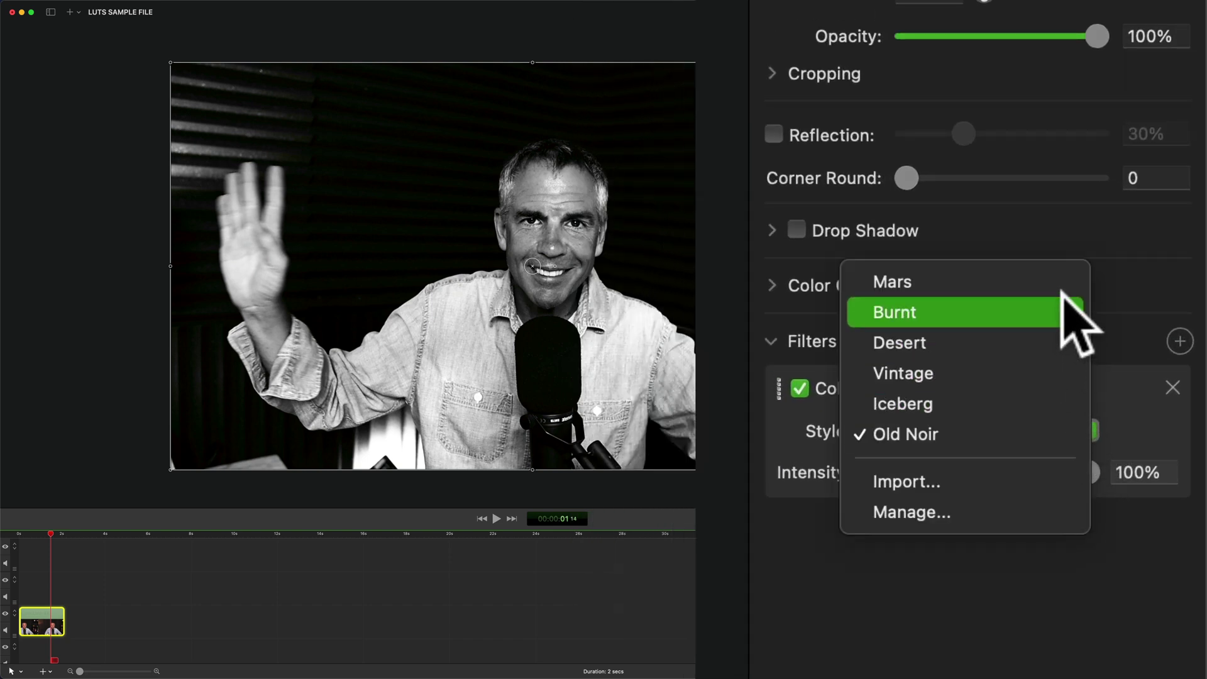
click(1062, 282)
click(1063, 423)
click(1060, 464)
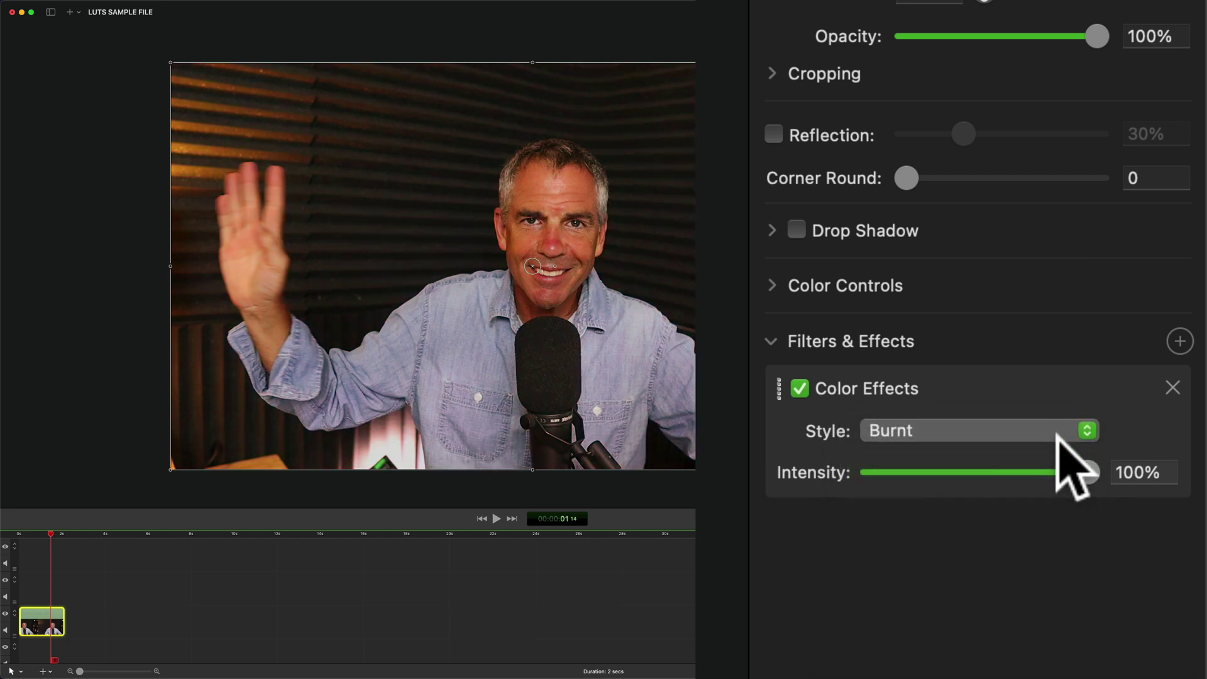
Import Teal And Orange.cube as the clip's colour effect style
click(1059, 432)
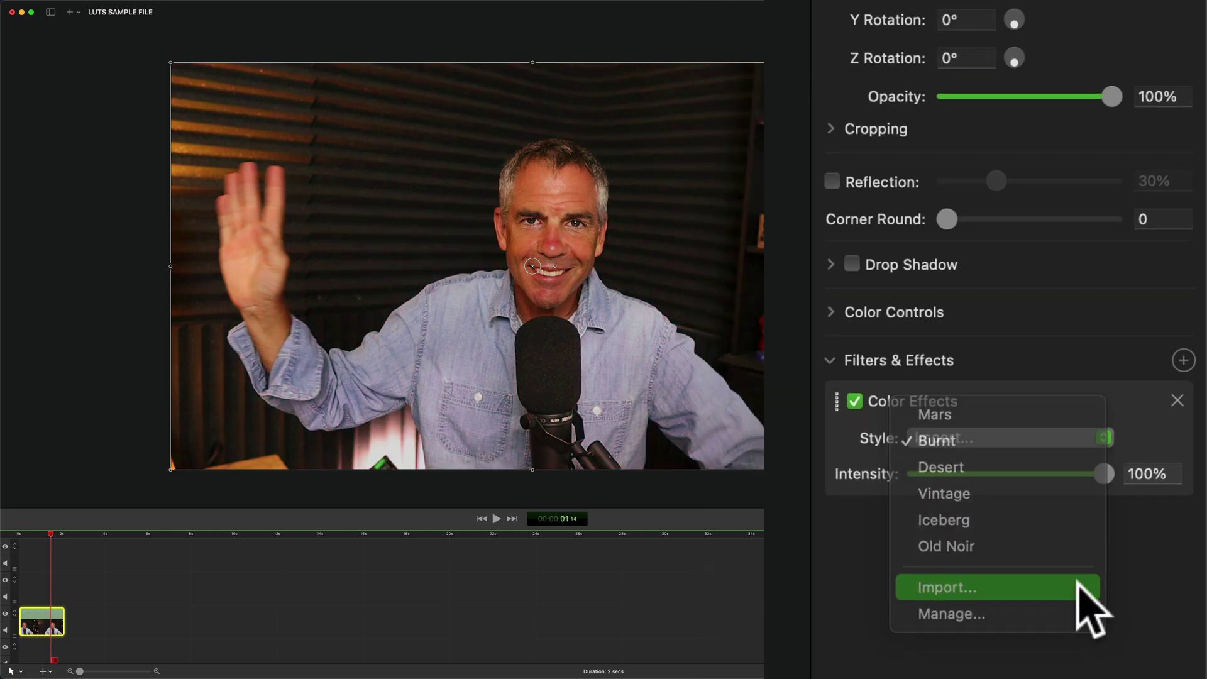
click(1061, 602)
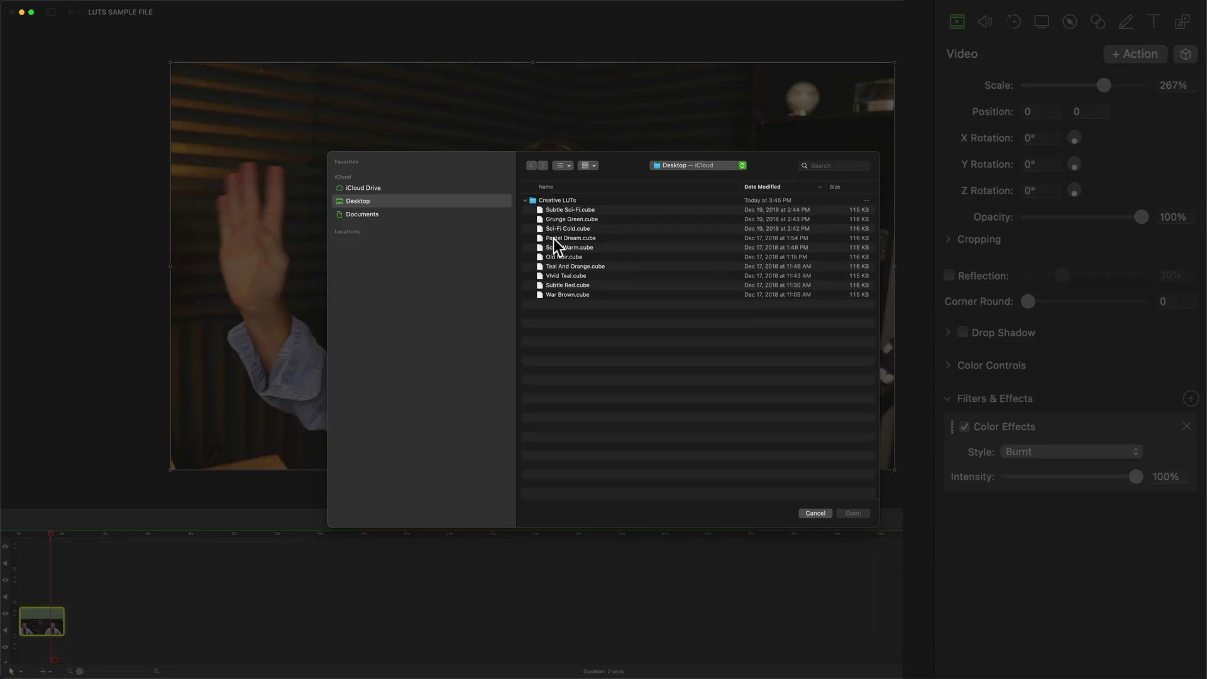
click(563, 264)
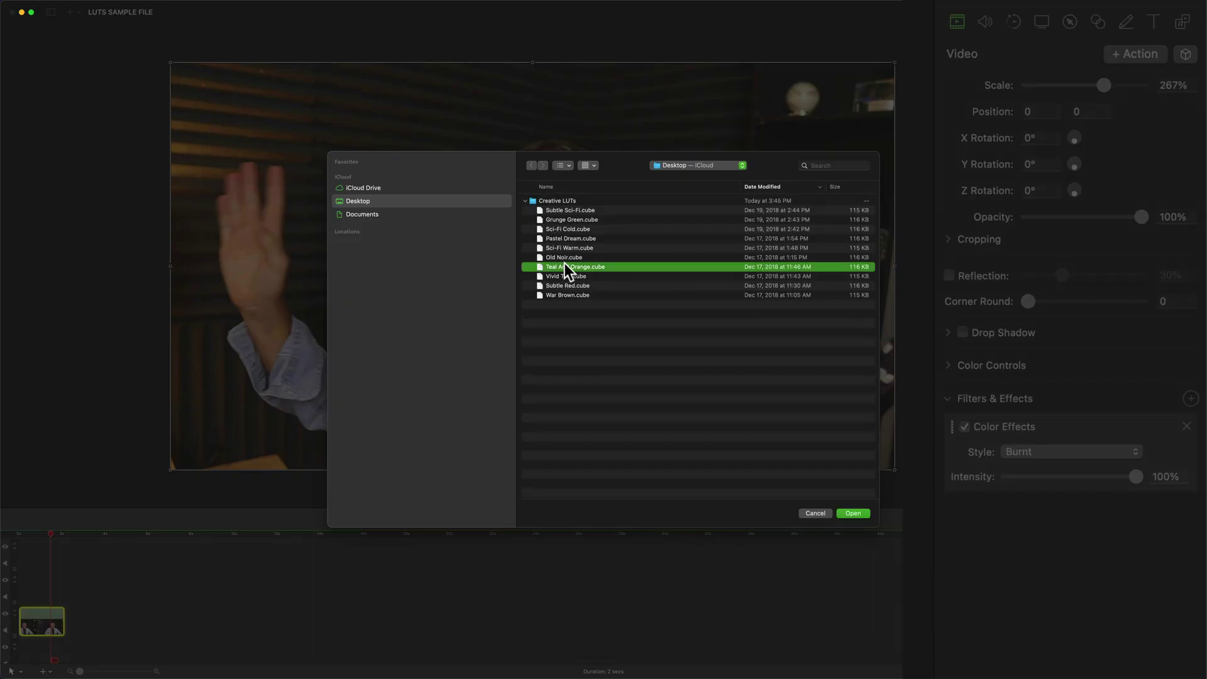
click(855, 512)
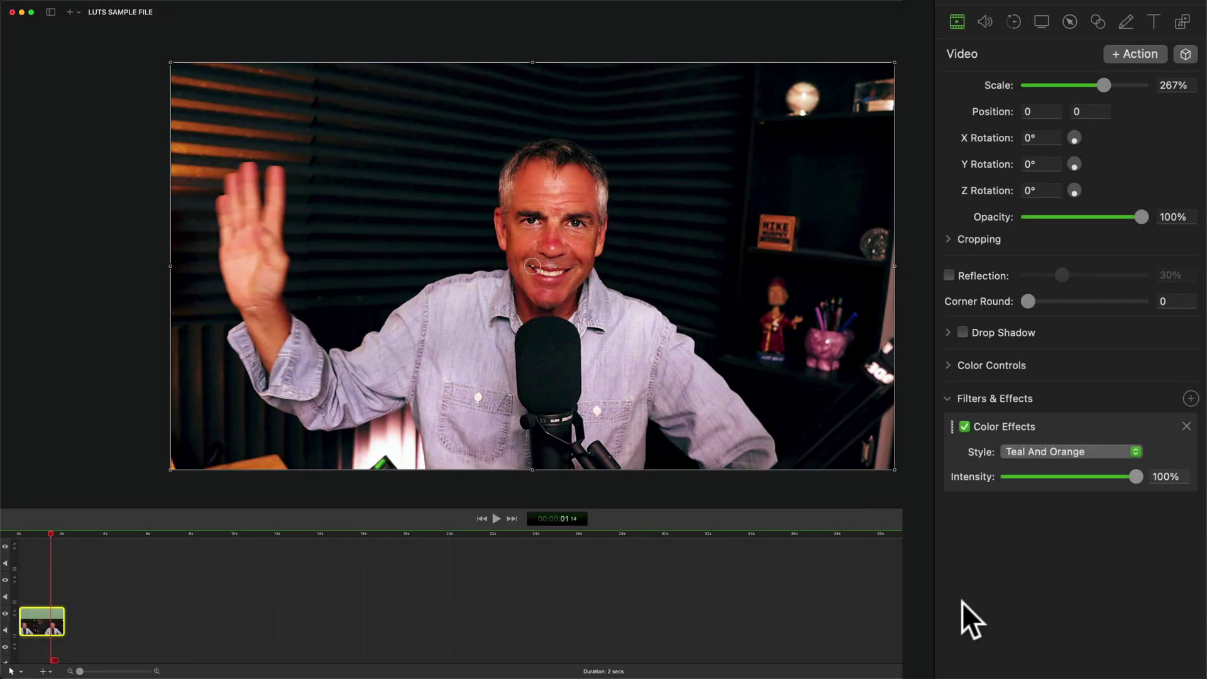
Apply Teal And Orange from the Color Effects picker to the webcam clip at 100%
click(1191, 398)
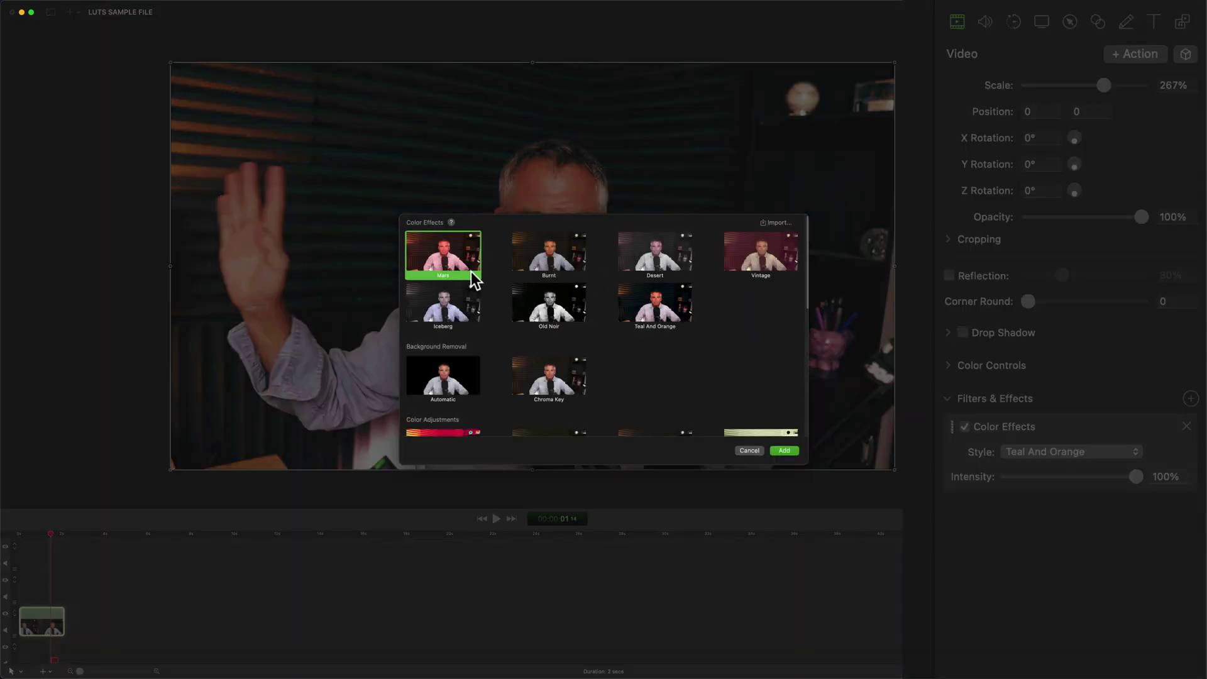
click(564, 311)
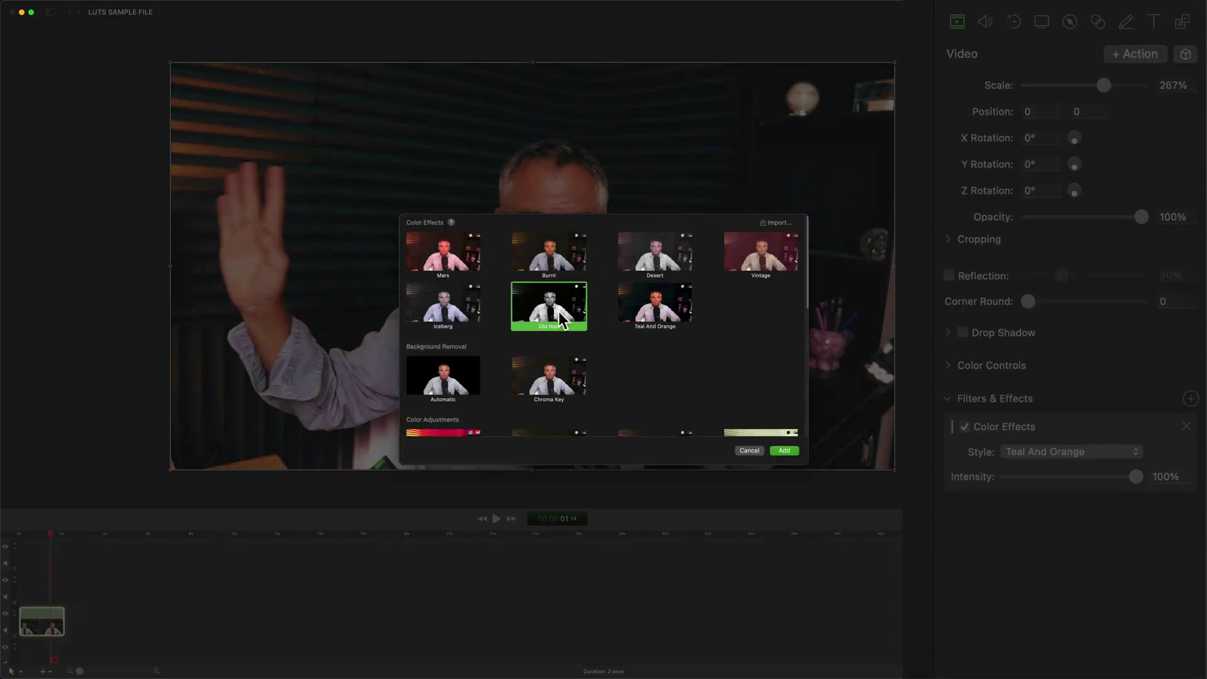
click(668, 308)
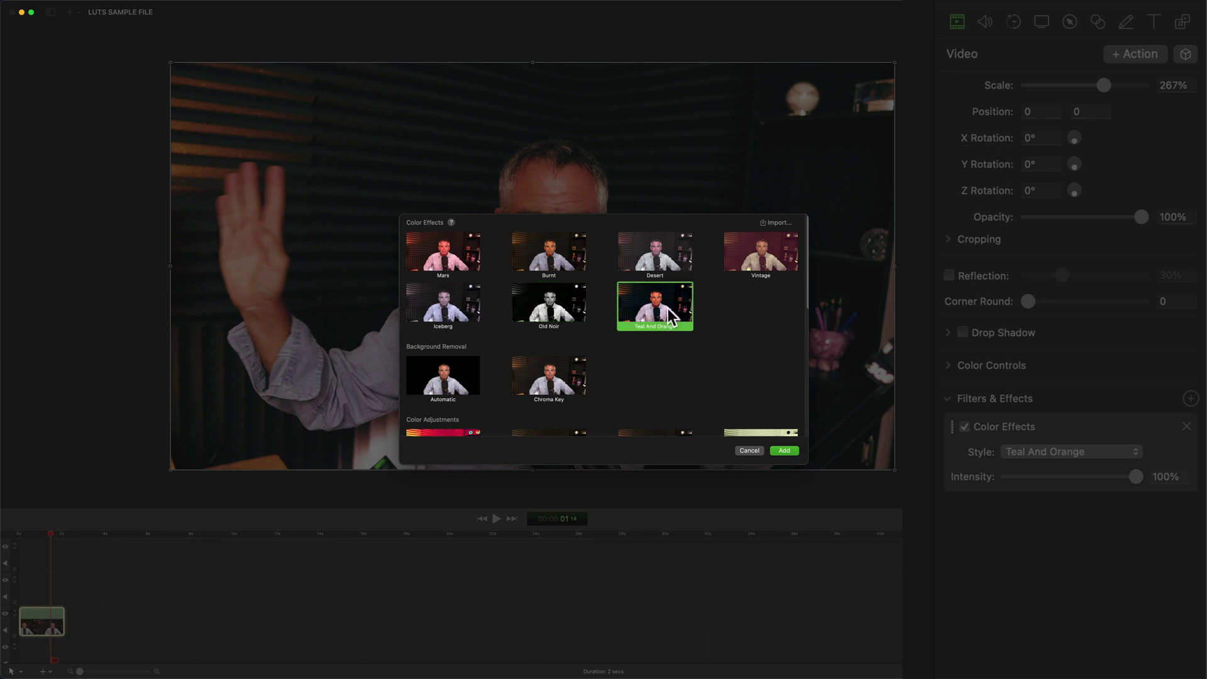
double_click(666, 308)
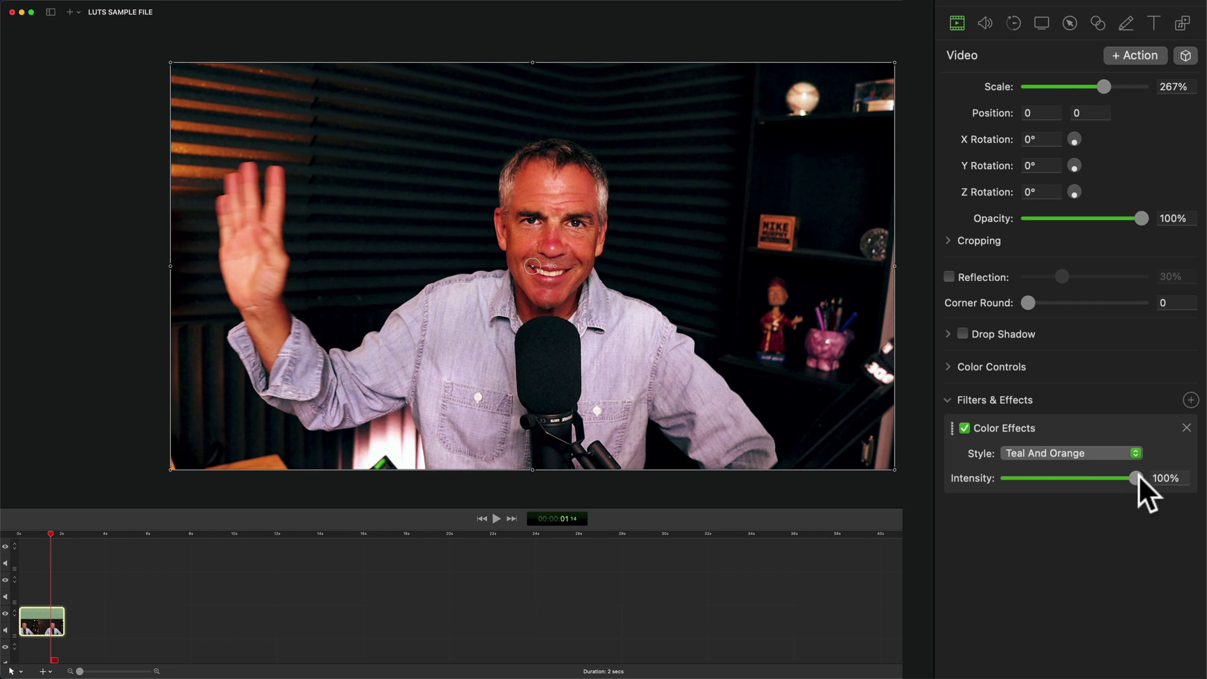
Lower the Teal And Orange Color Effects intensity to 66%
drag(1137, 478, 1098, 477)
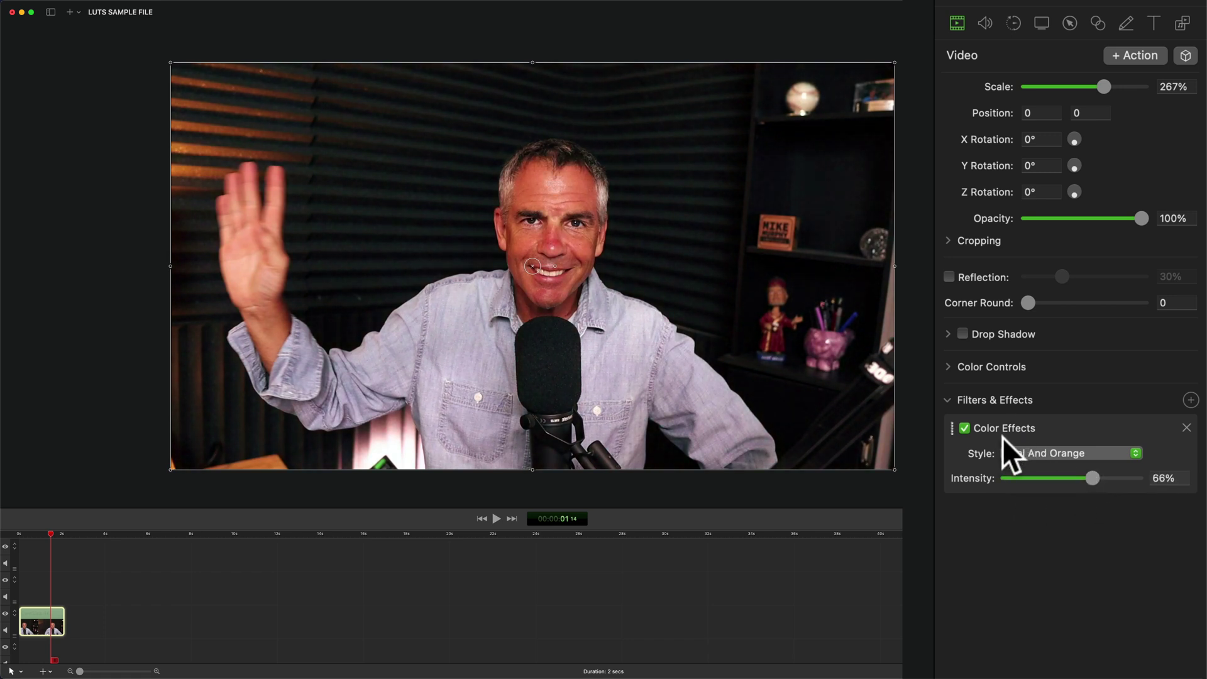
click(1192, 400)
click(552, 318)
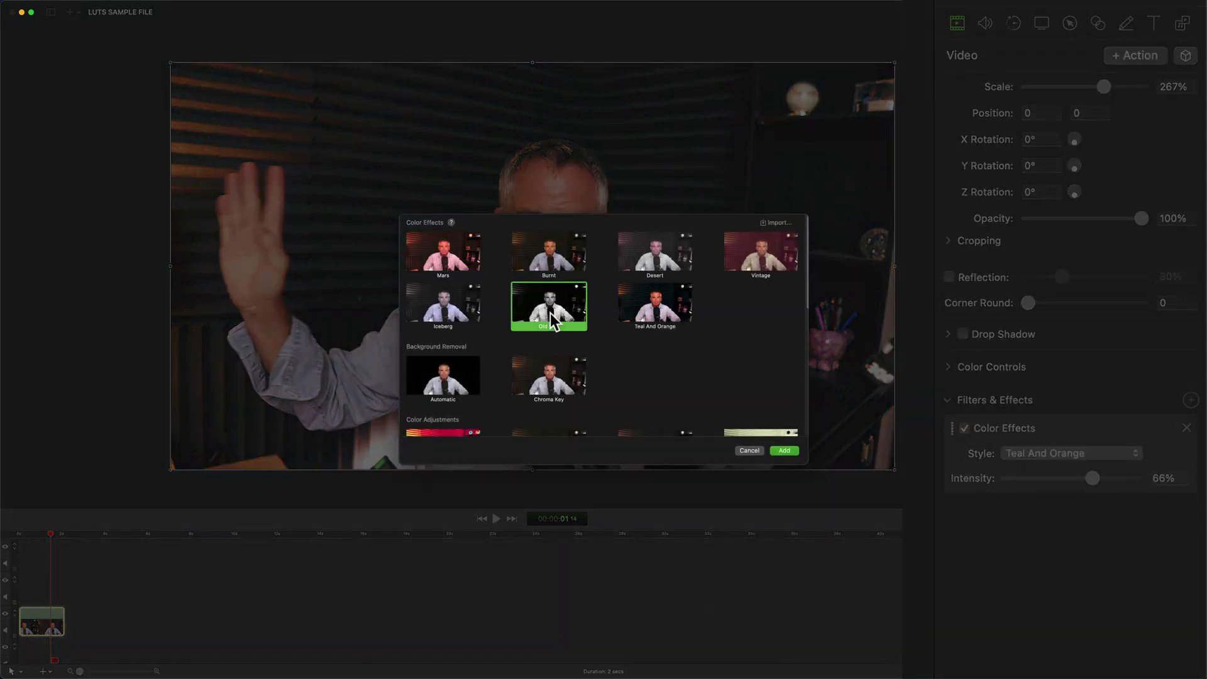
click(785, 450)
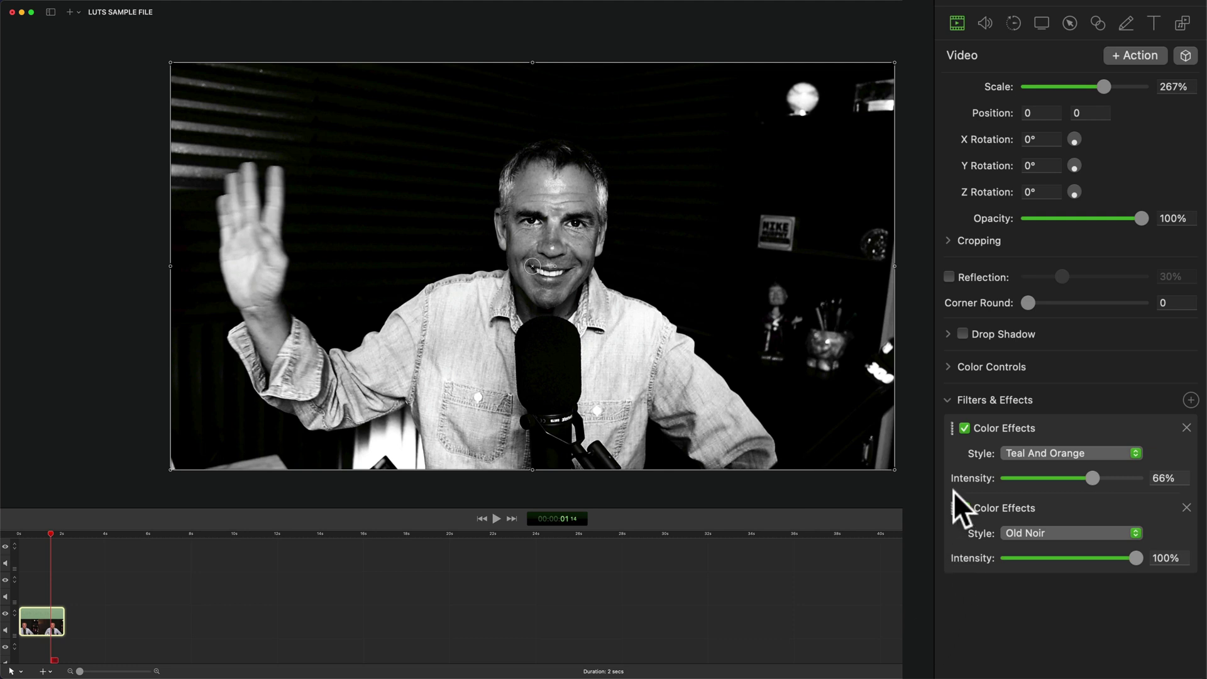
drag(950, 507, 955, 448)
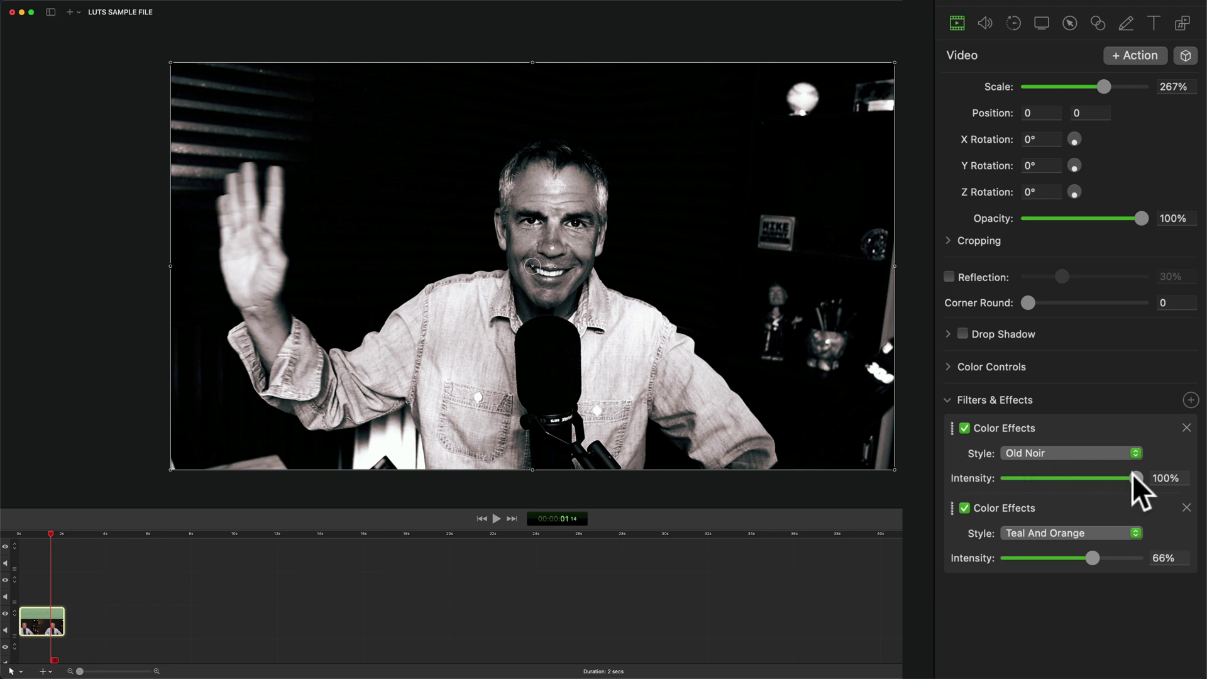
drag(1134, 477, 1042, 476)
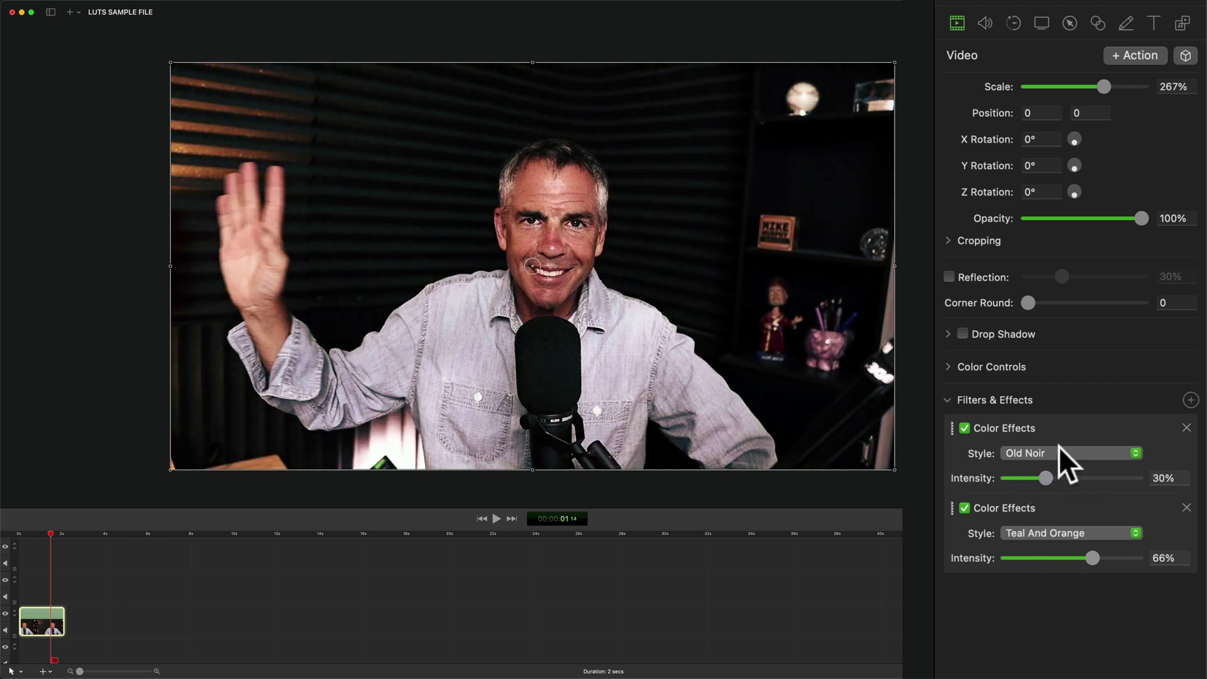
Remove the Old Noir effect and reveal ScreenFlow's LUTs folder via the Style popup's Manage option
click(1186, 427)
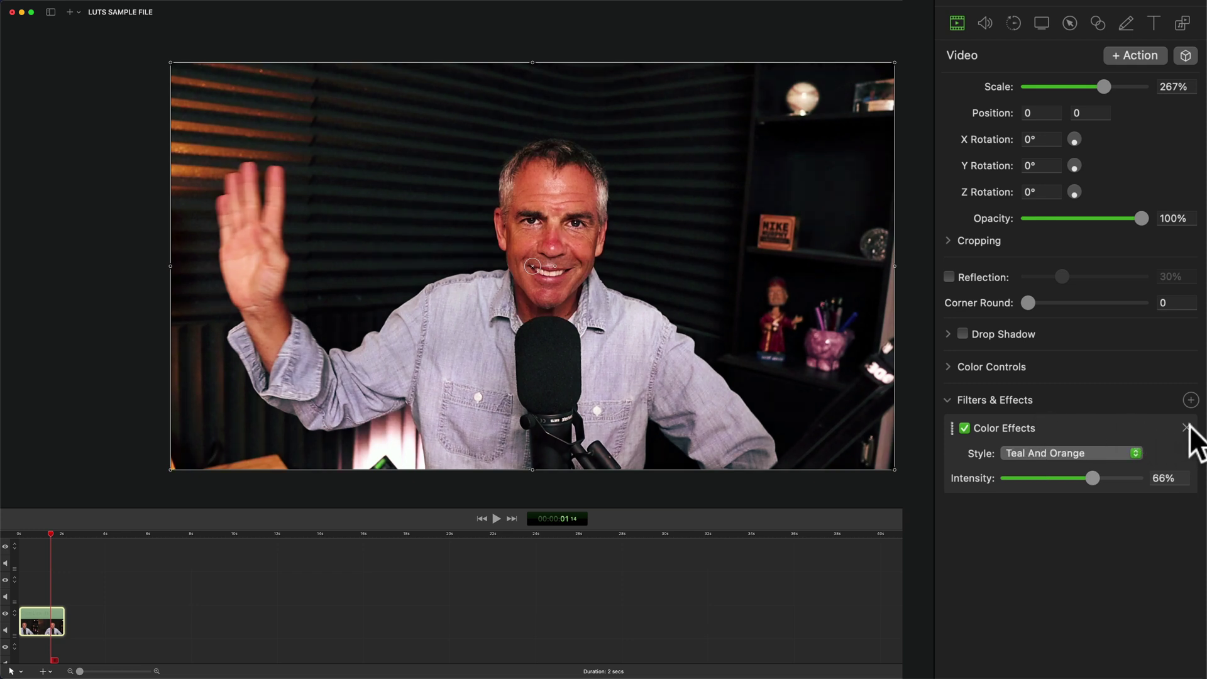
click(1191, 400)
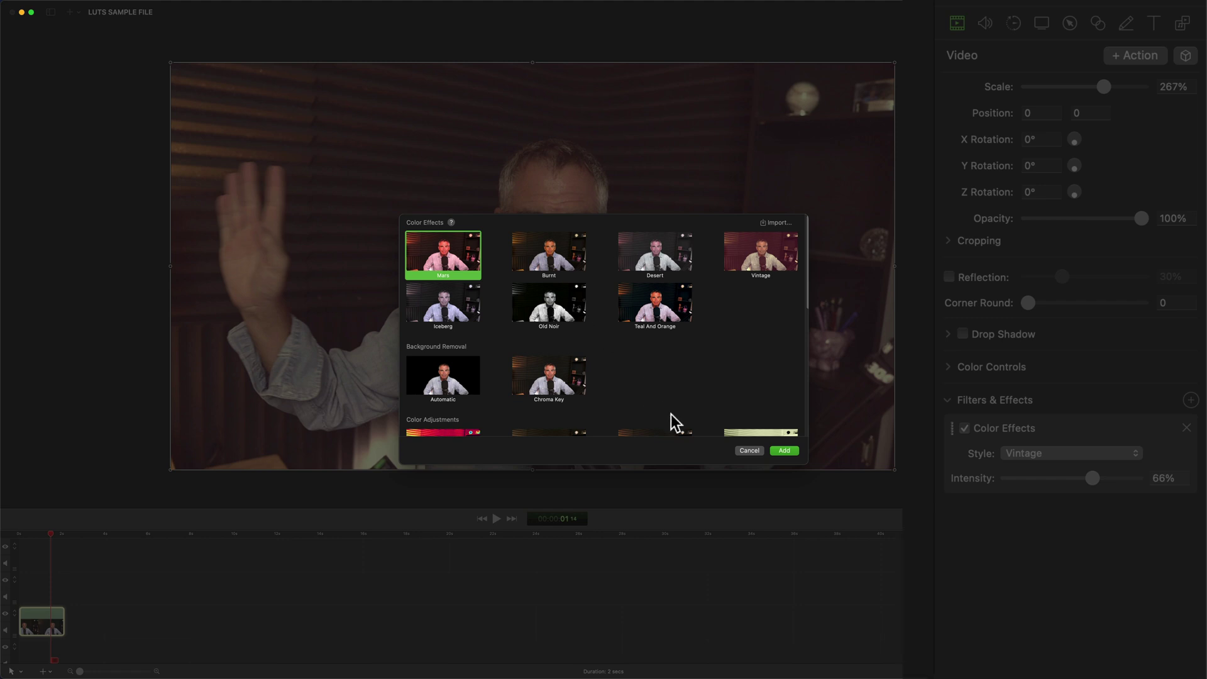
click(750, 451)
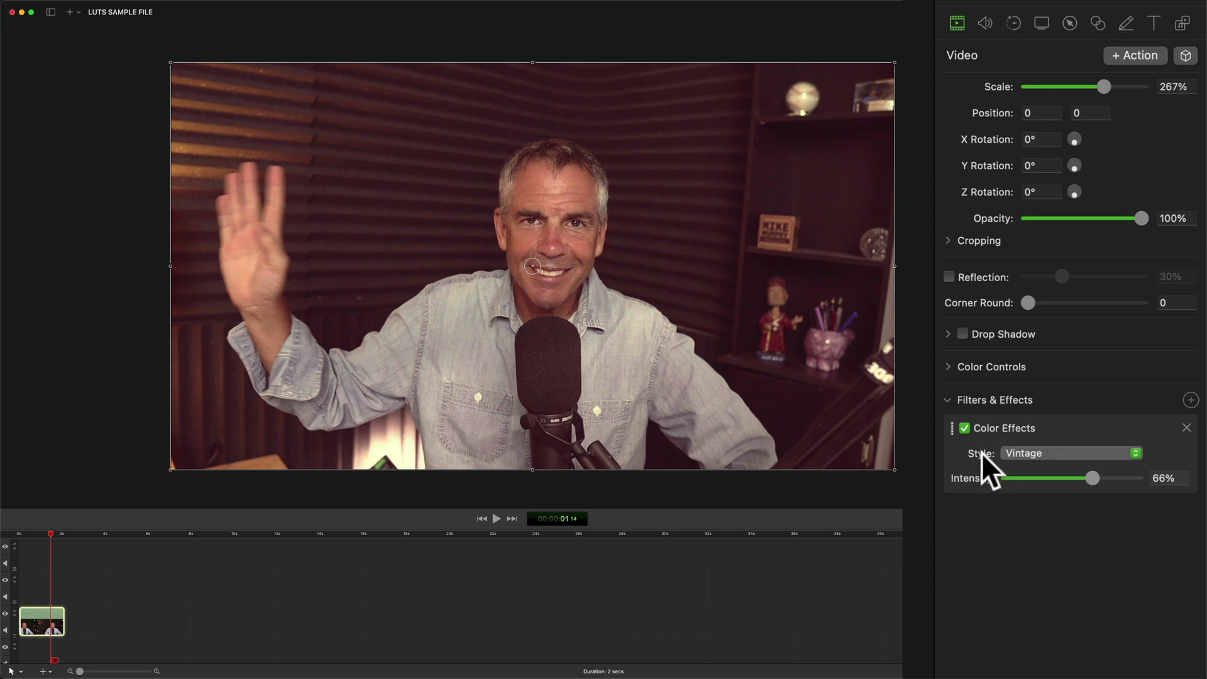
click(1138, 454)
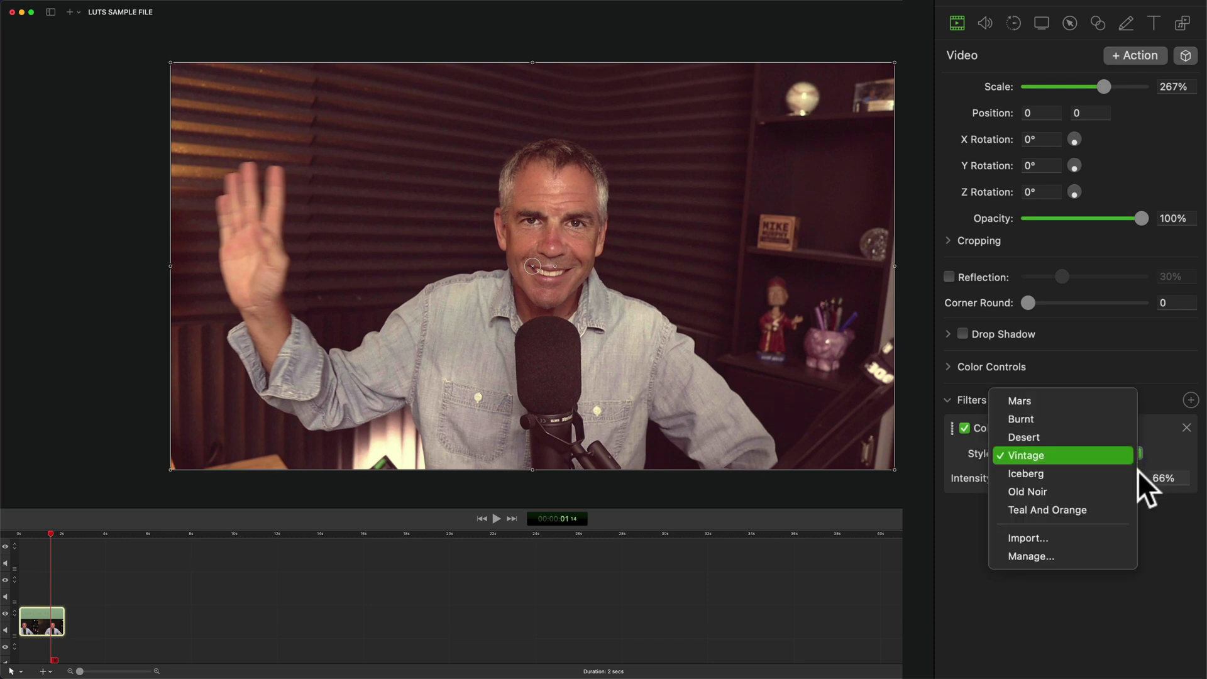
click(1121, 552)
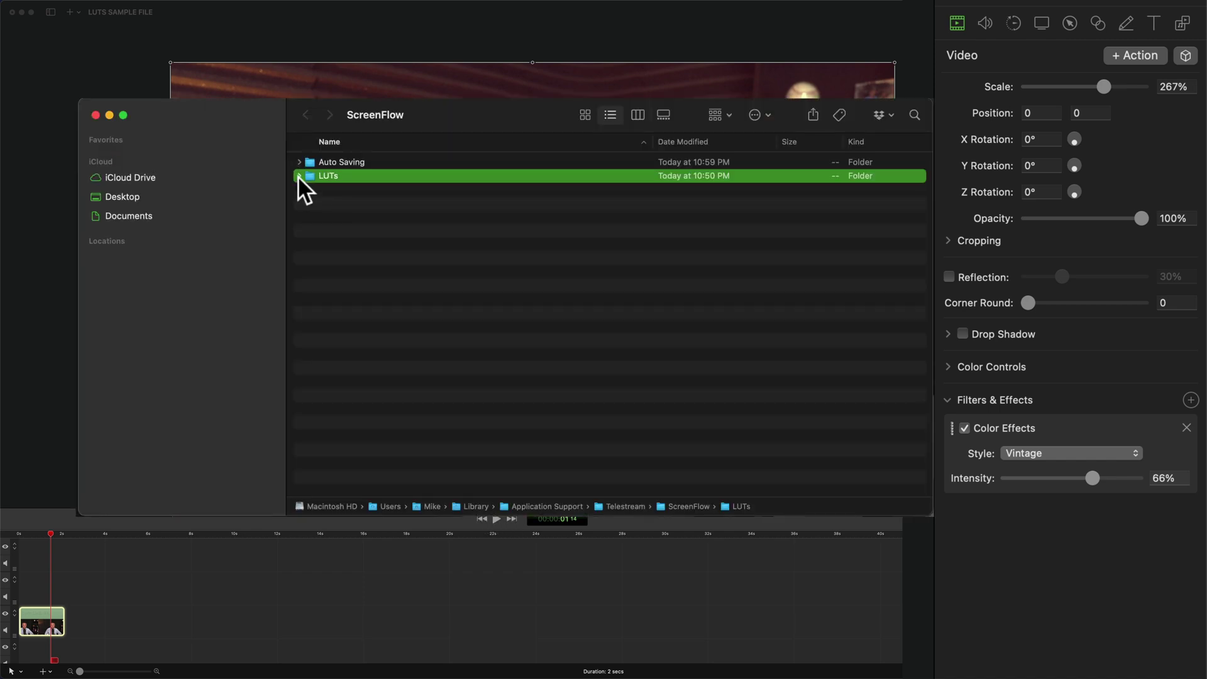
Delete Old Noir.cube and Teal And Orange.cube from the LUTs folder and close Finder
click(298, 176)
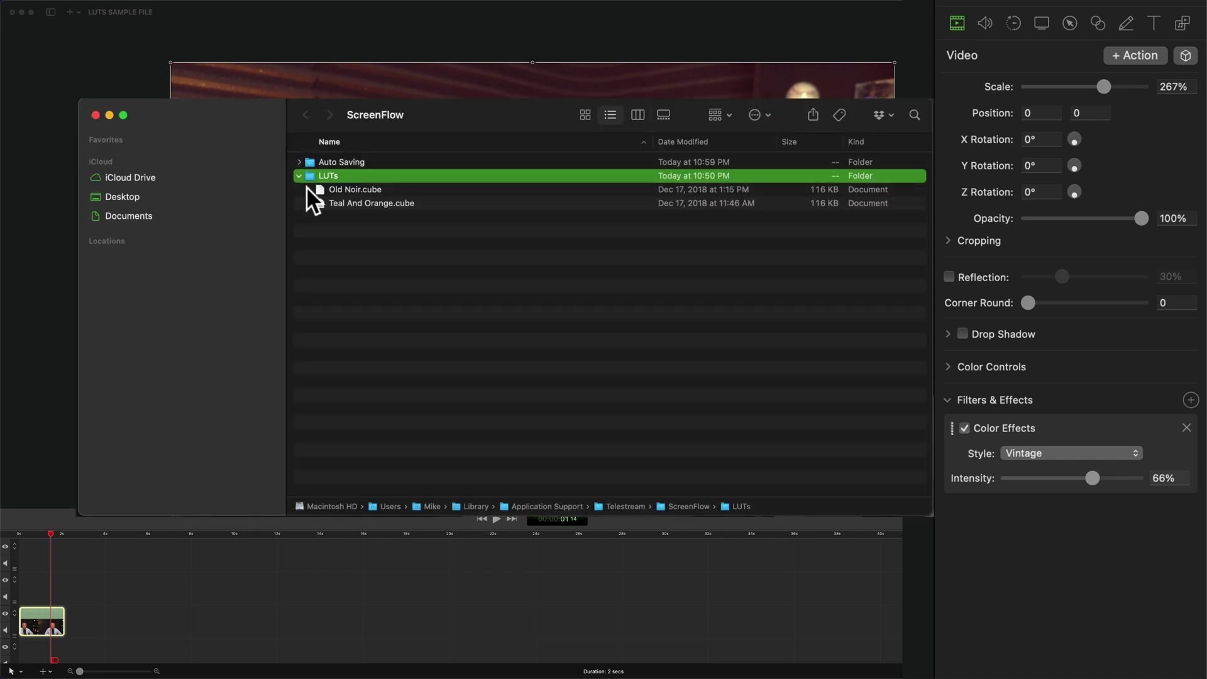
click(351, 190)
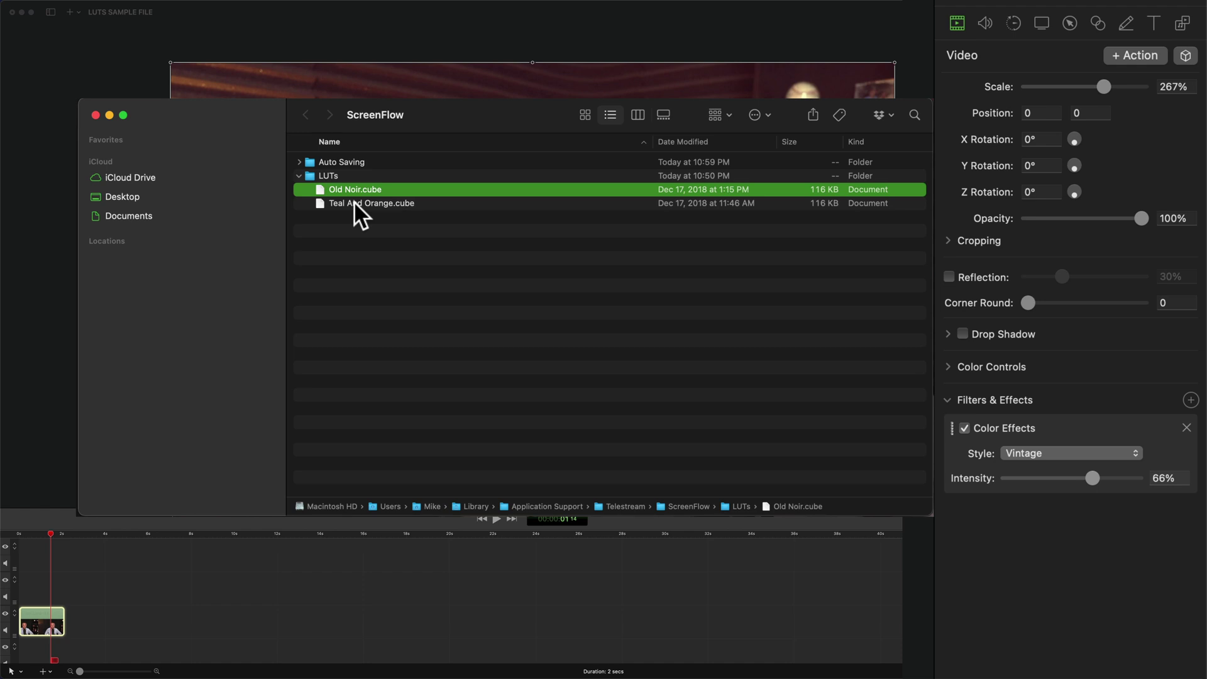
shift+click(356, 203)
key(super+BackSpace)
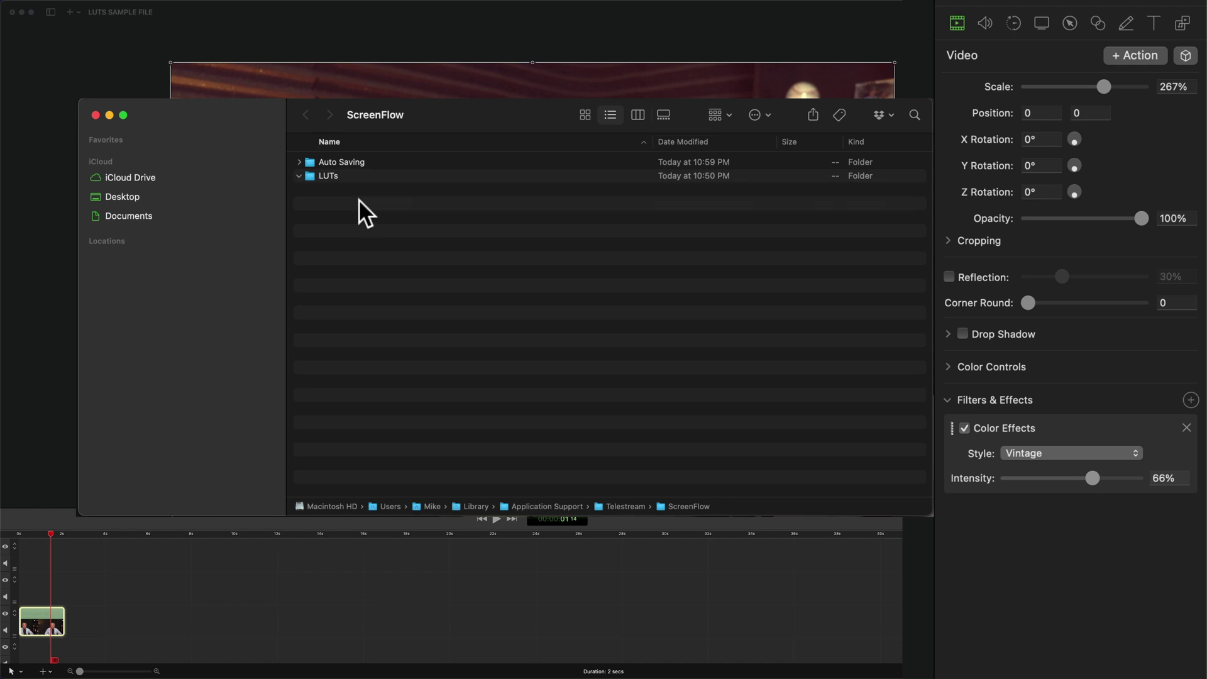
click(117, 160)
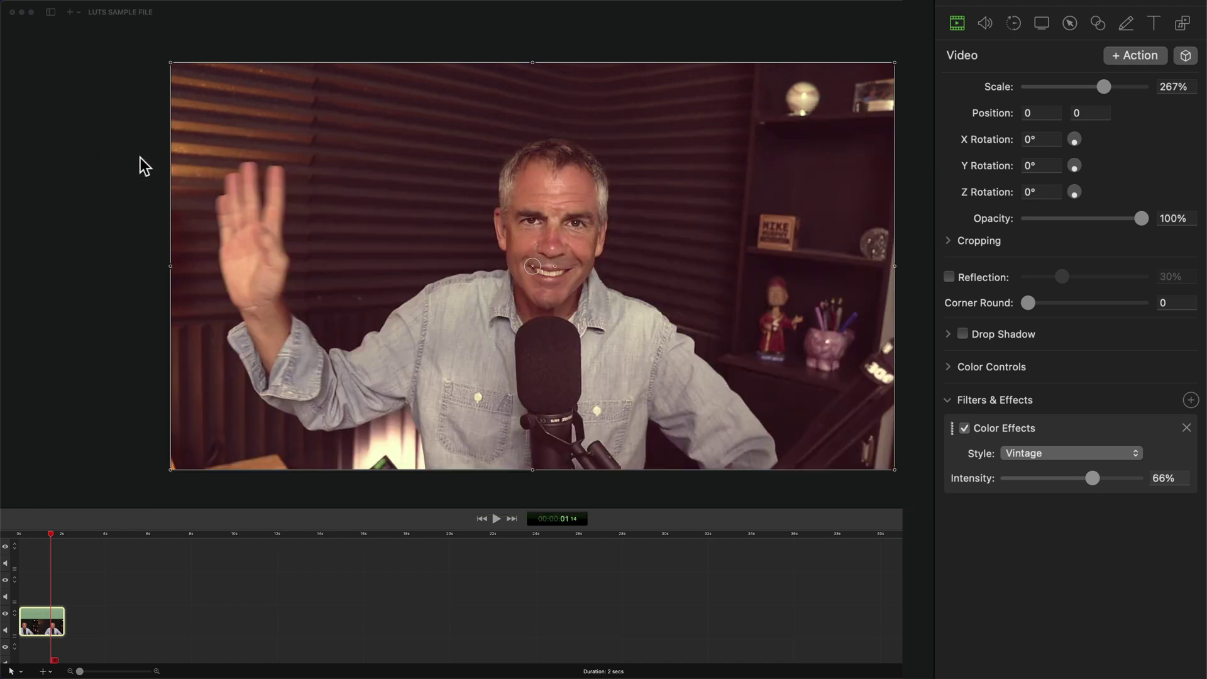
Import Teal And Orange.cube, then Old Noir.cube, through the Color Effects picker
click(1190, 400)
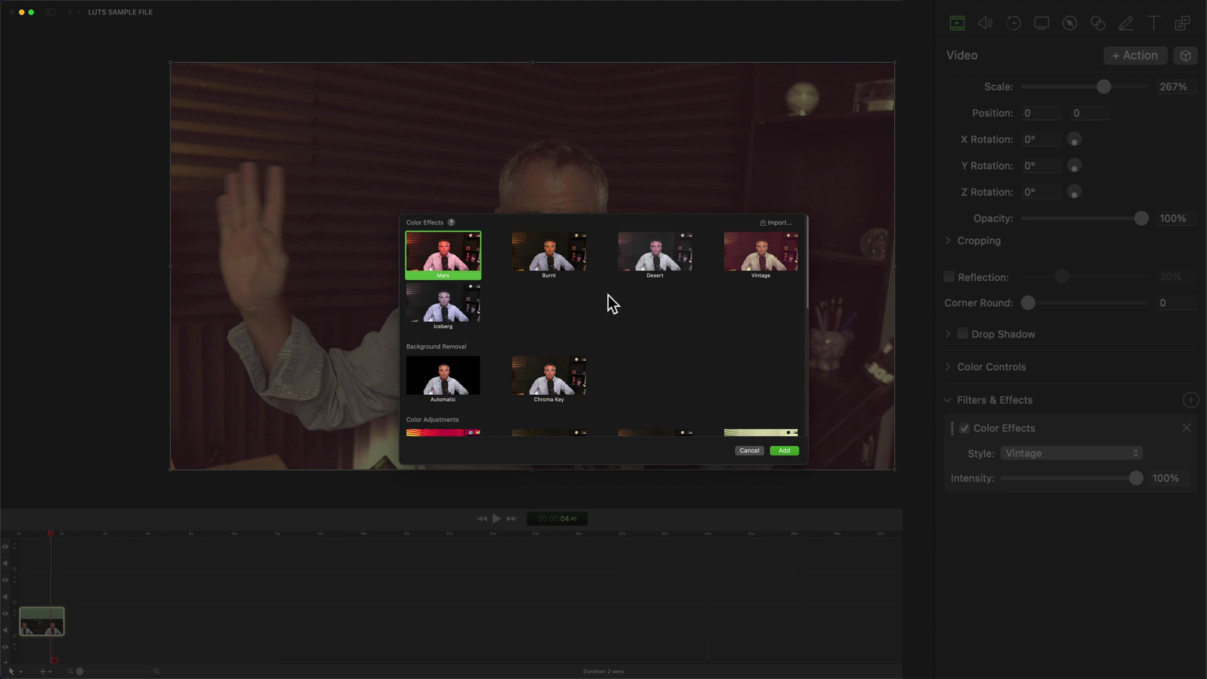
click(778, 221)
click(582, 268)
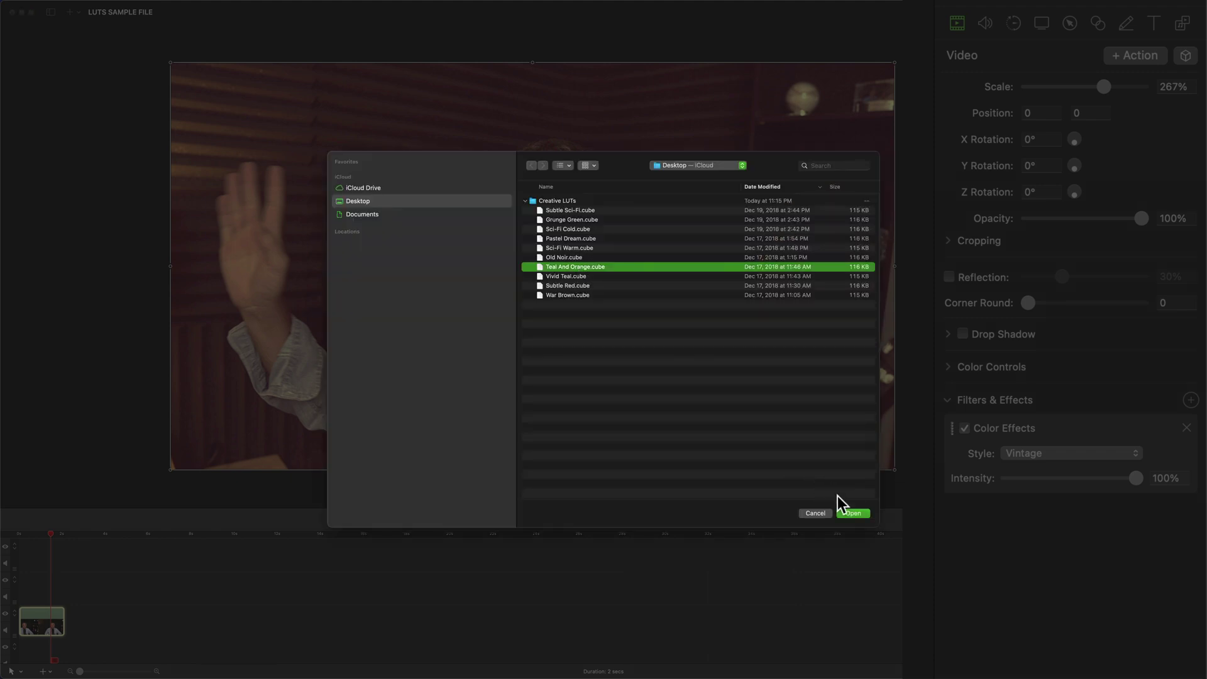
click(851, 513)
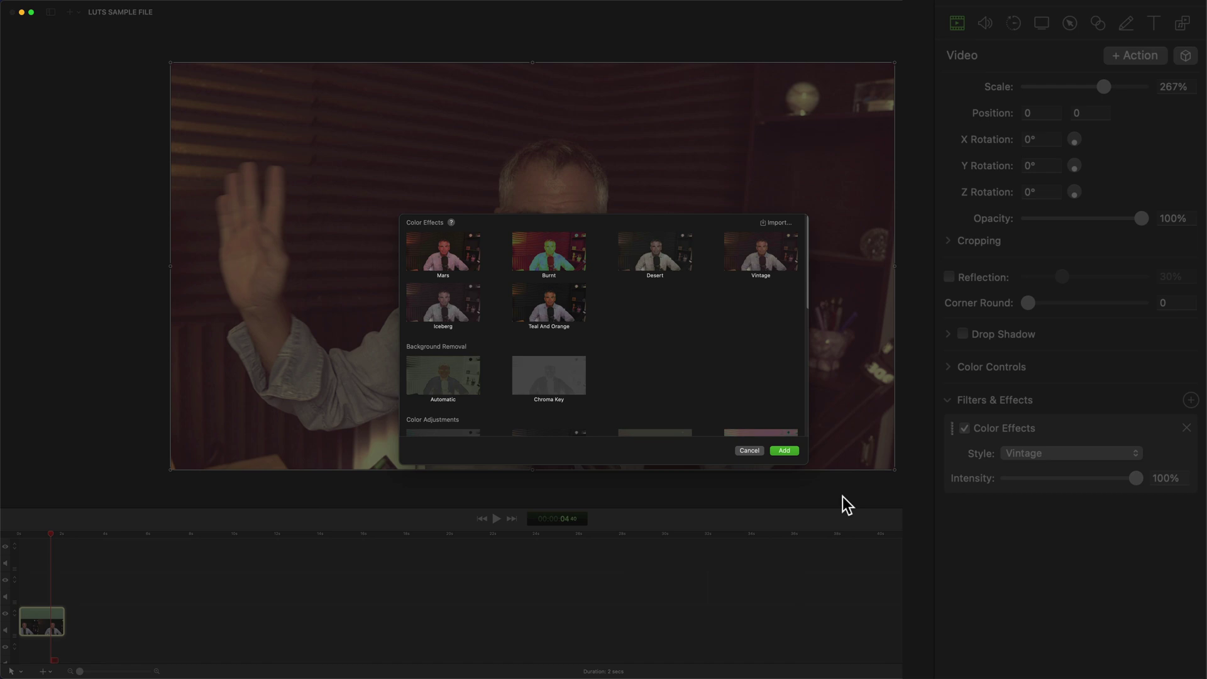
click(778, 222)
click(588, 258)
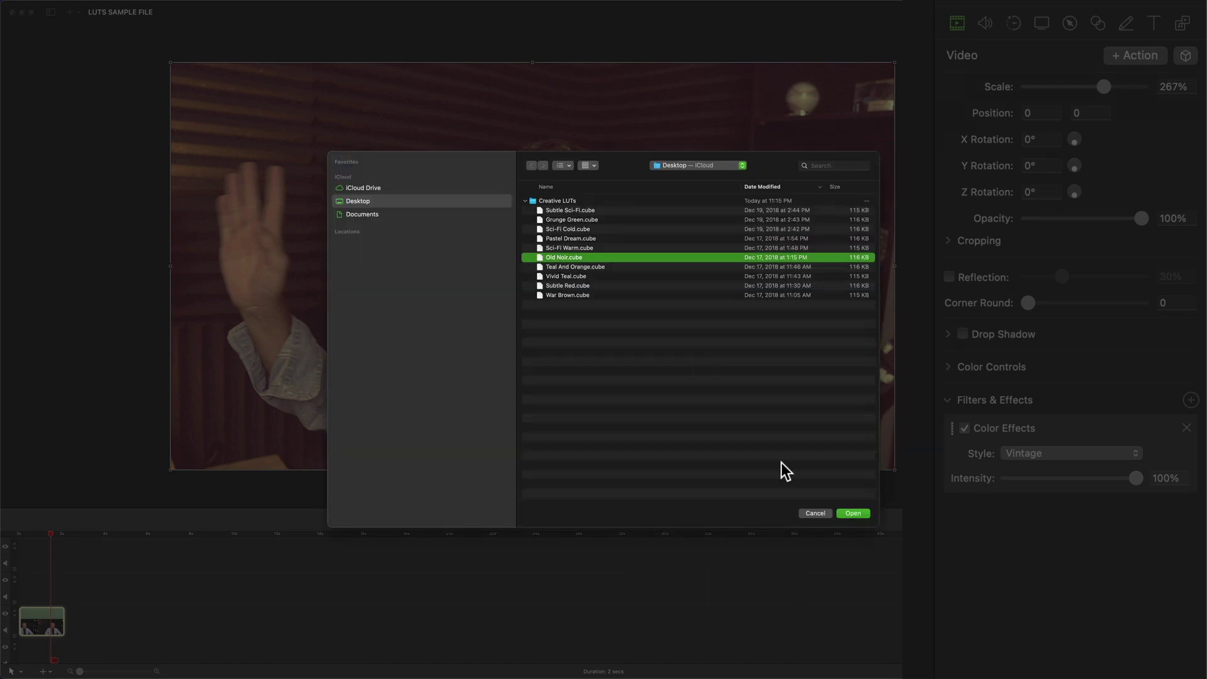
click(855, 513)
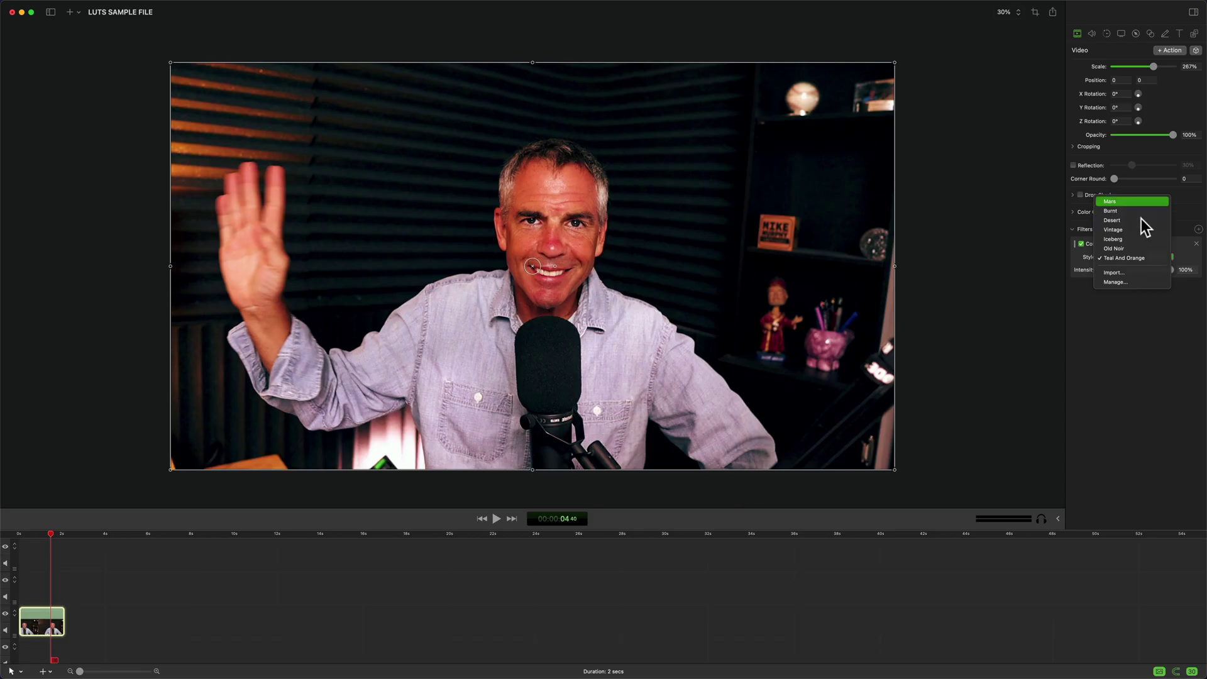
click(1144, 258)
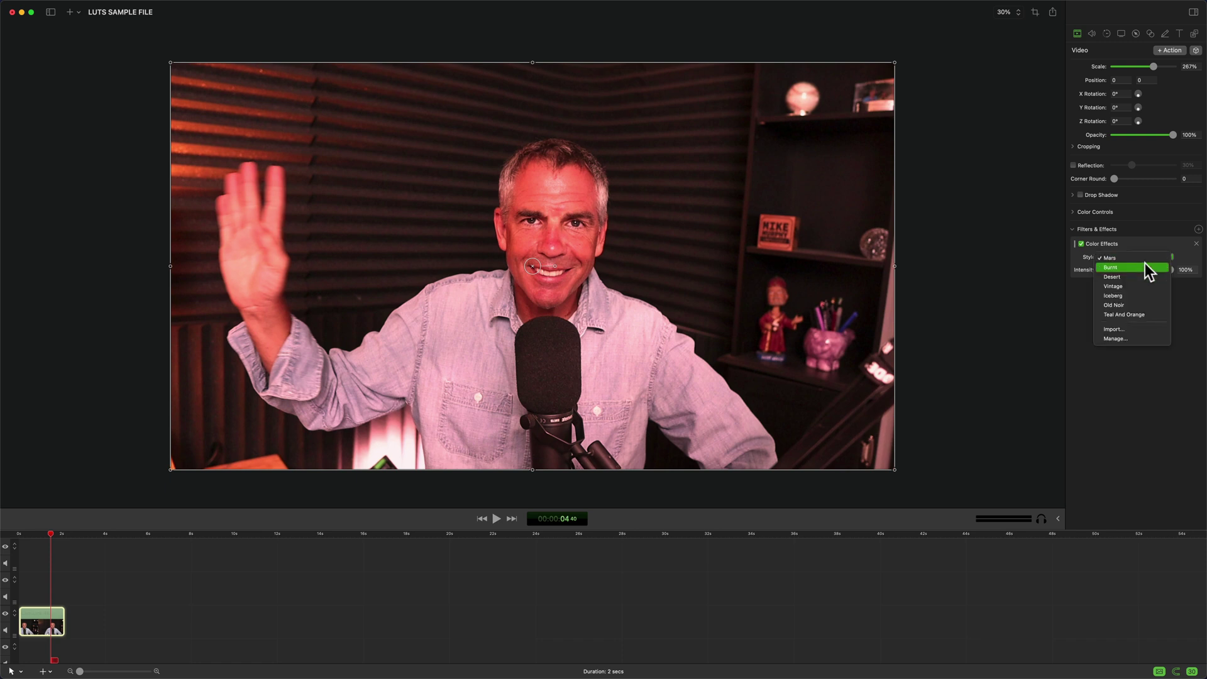
click(1145, 265)
click(1146, 256)
click(1147, 266)
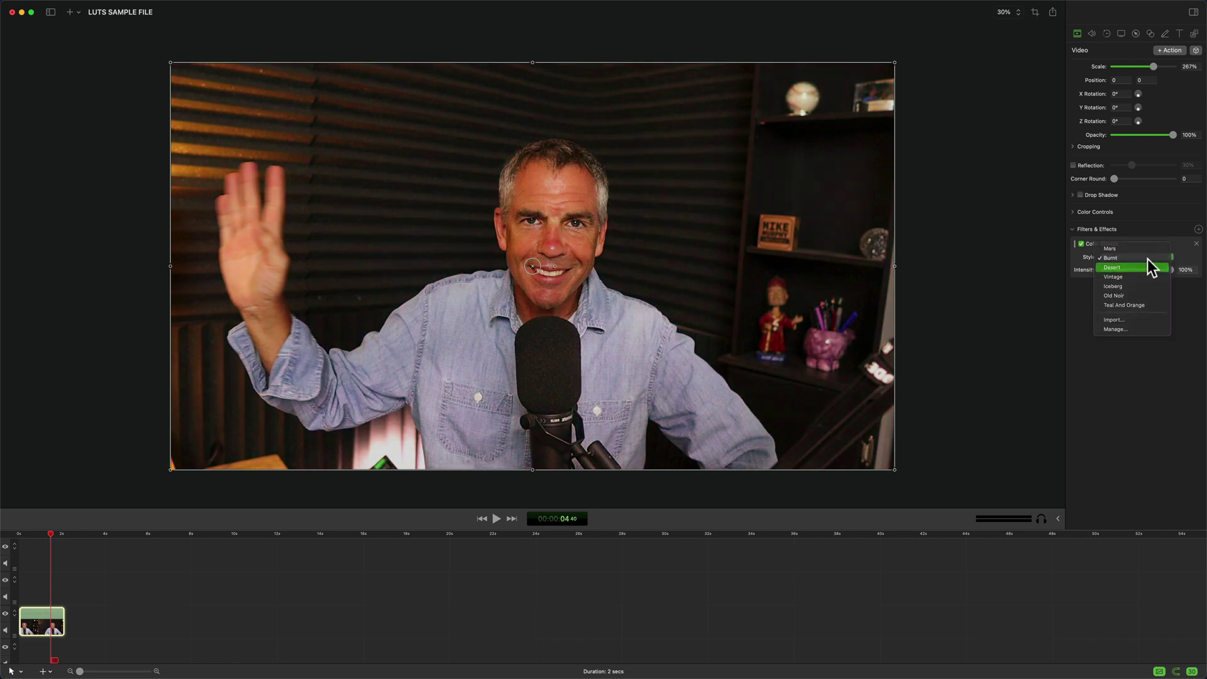
click(1148, 256)
click(1148, 285)
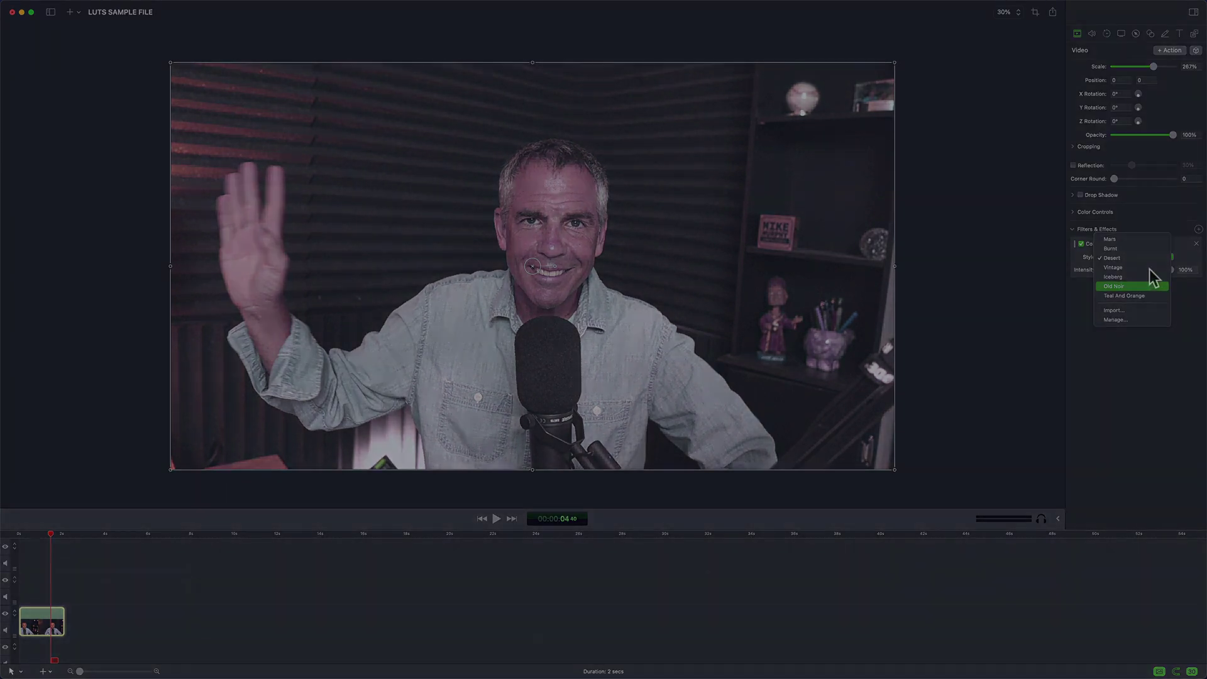
click(1151, 258)
click(1150, 267)
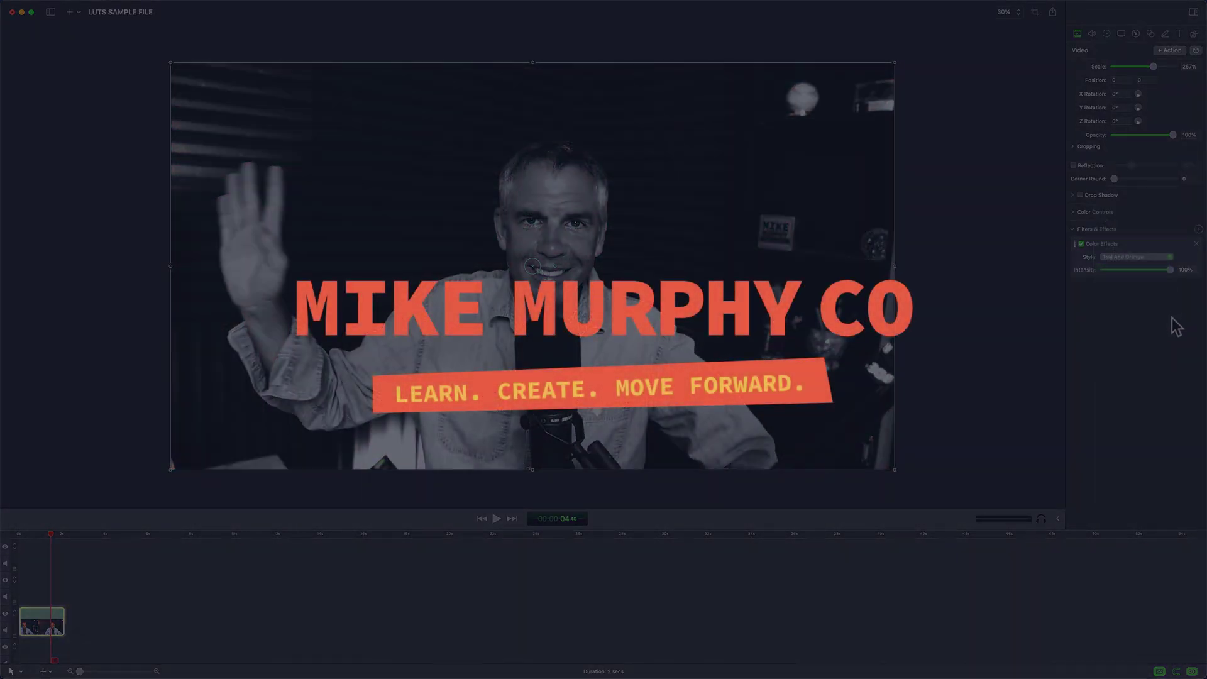